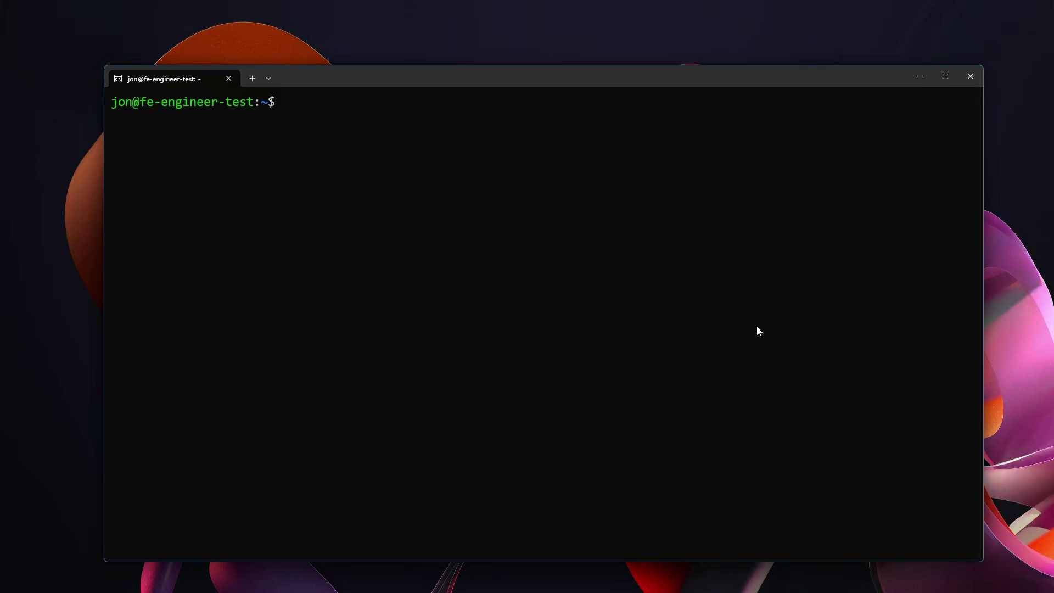
type("sudo curl -sSL https://install.pi-hole.net | bash")
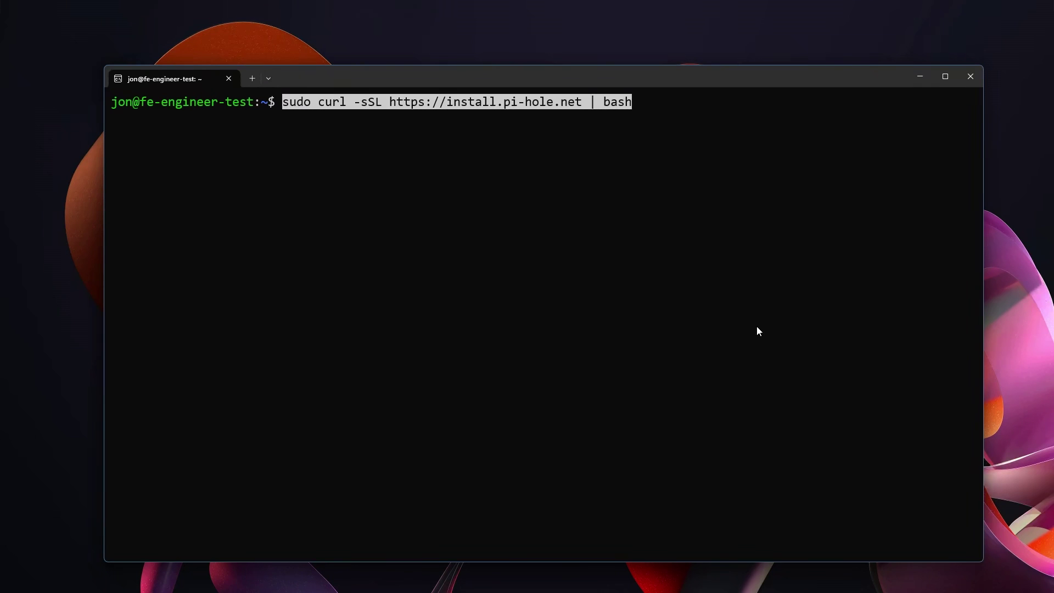
key("Return")
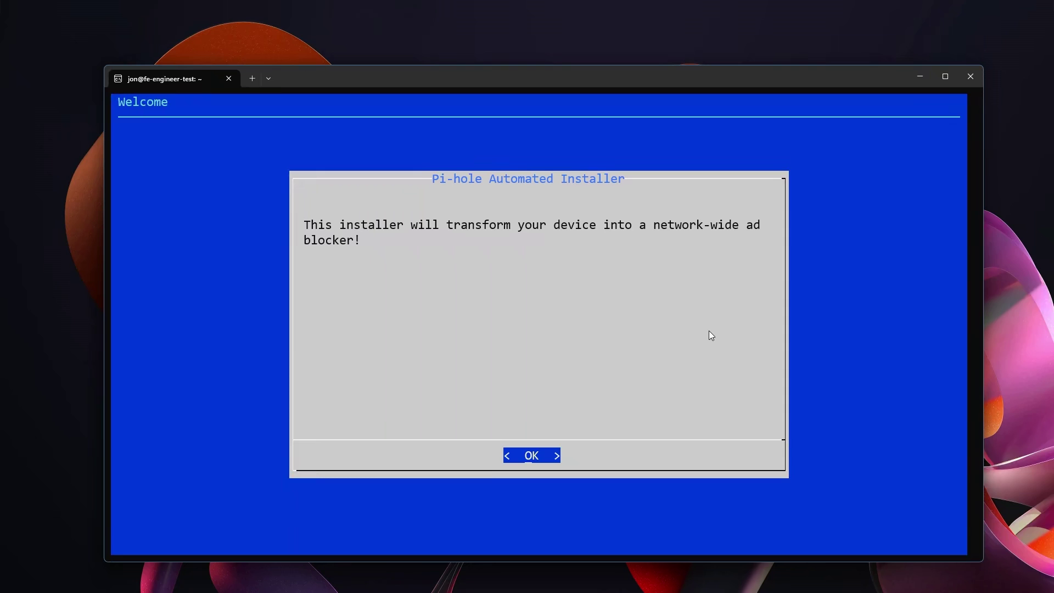
Step: Dismiss the welcome and donation notices and continue past the Static IP Needed warning
key("Return")
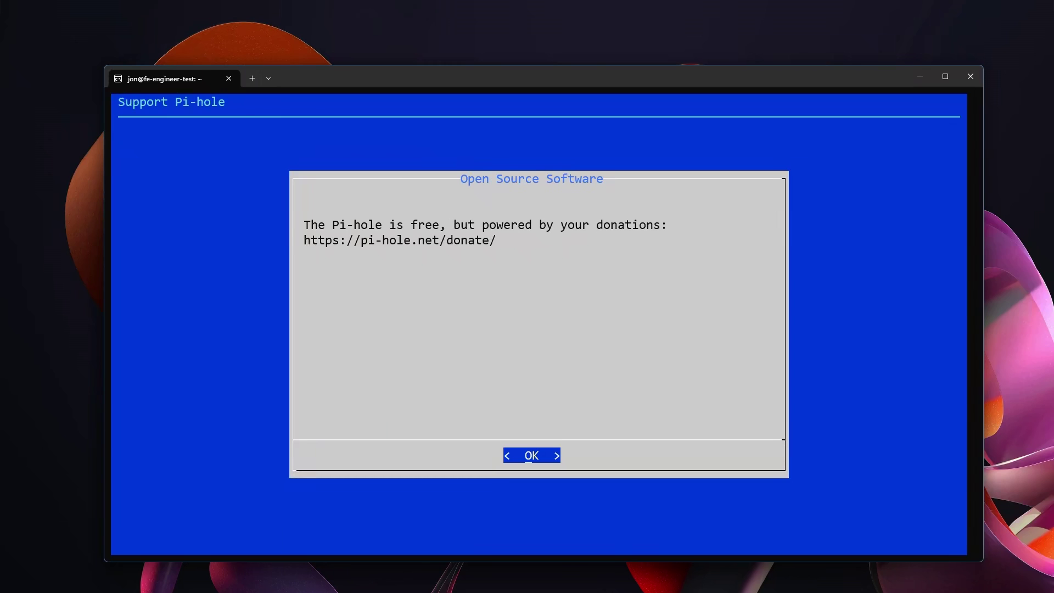
key("Return")
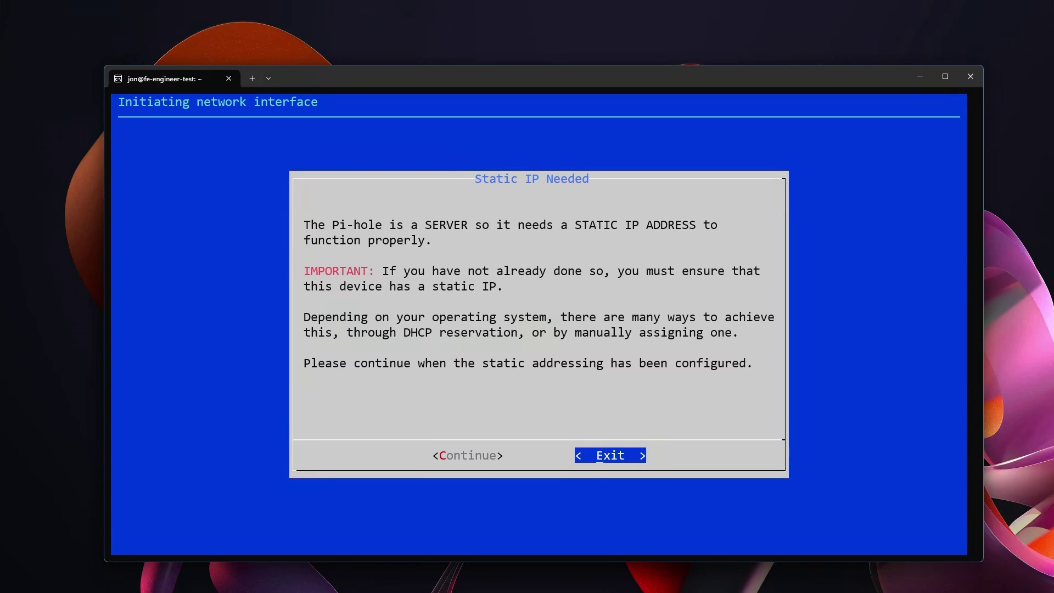
key("Left")
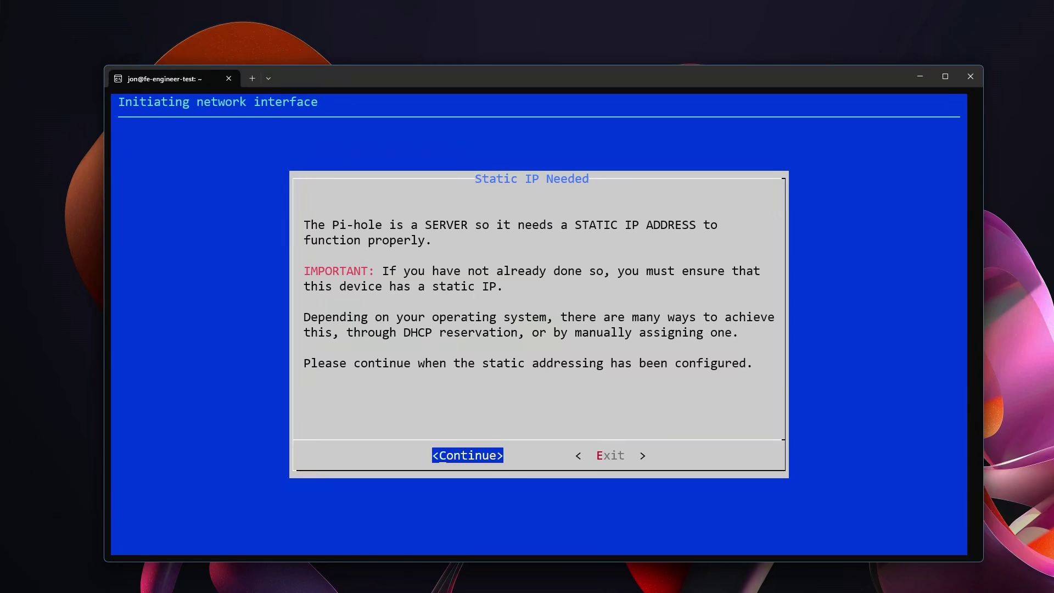
key("Return")
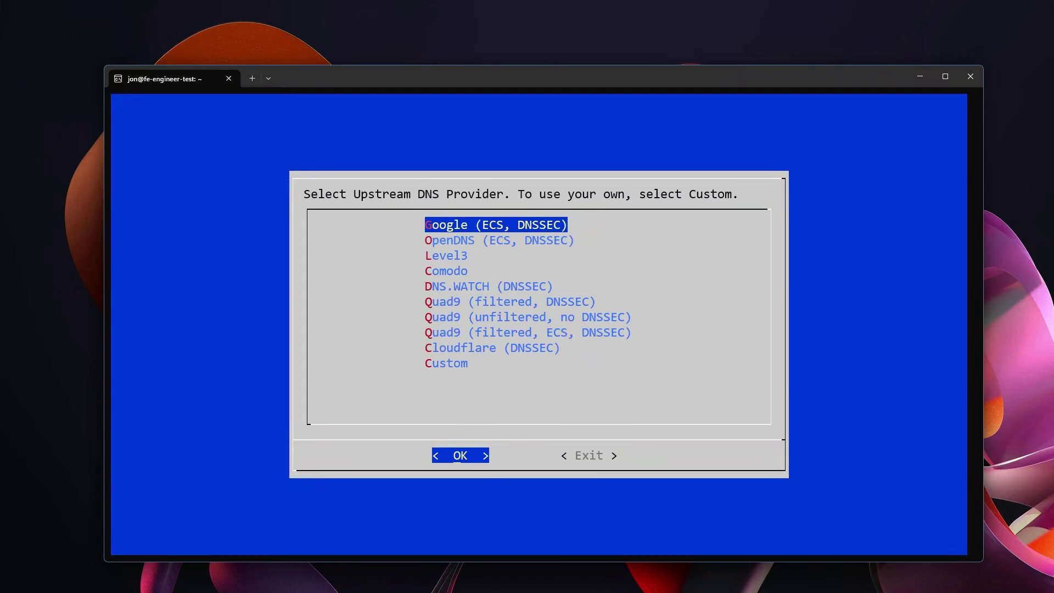
Step: Pick a Custom upstream DNS of 127.0.0.1#5335 and confirm it for both servers
key("Down")
key("Down")
key("Down")
key("Down")
key("Down")
key("Down")
key("Down")
key("Down")
key("Down")
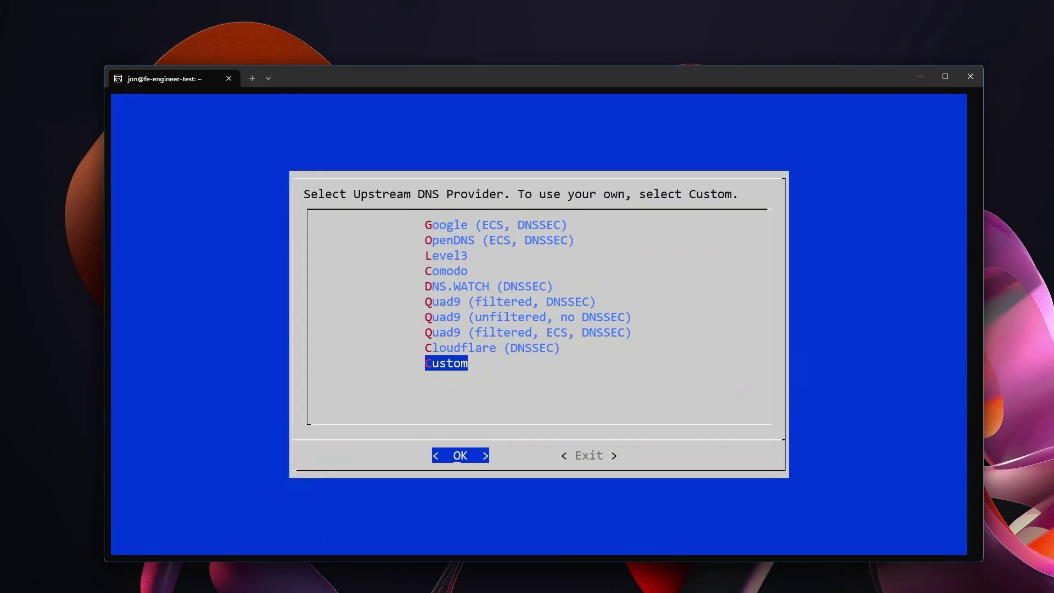
key("Return")
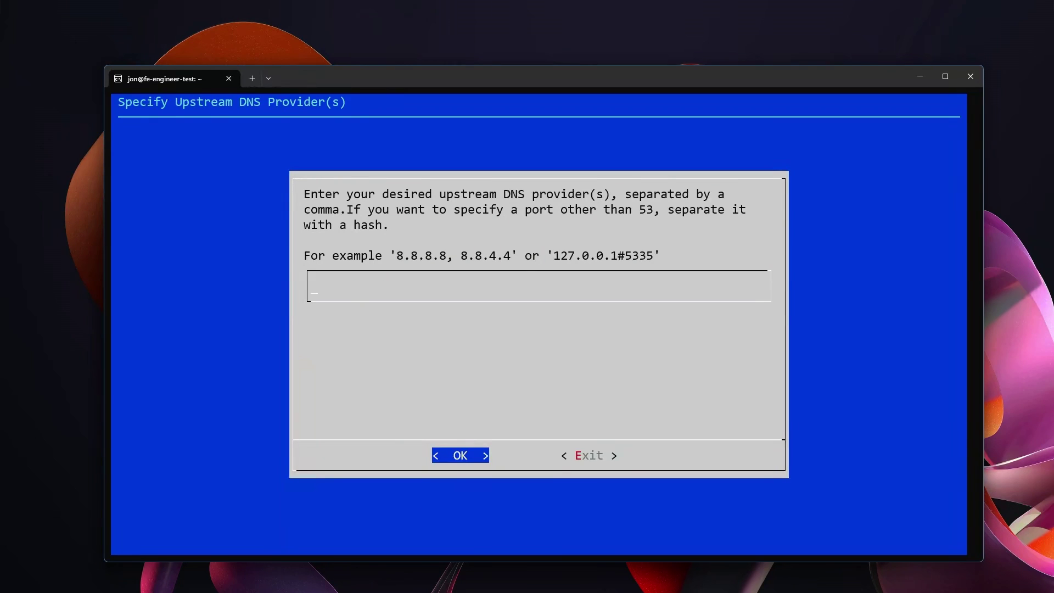
type("127.0.0.1#5335")
key("Return")
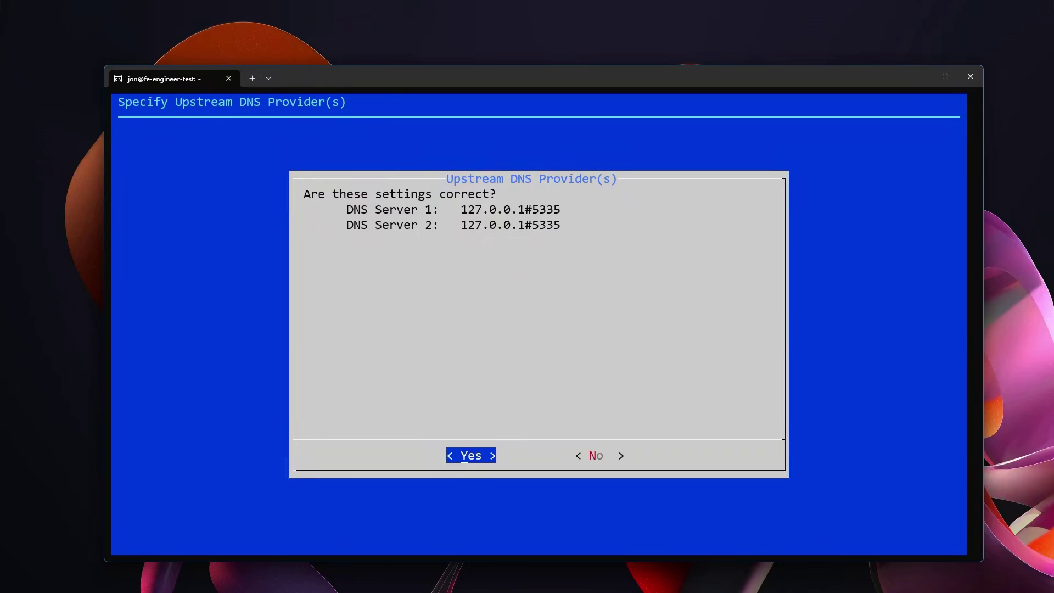
key("Return")
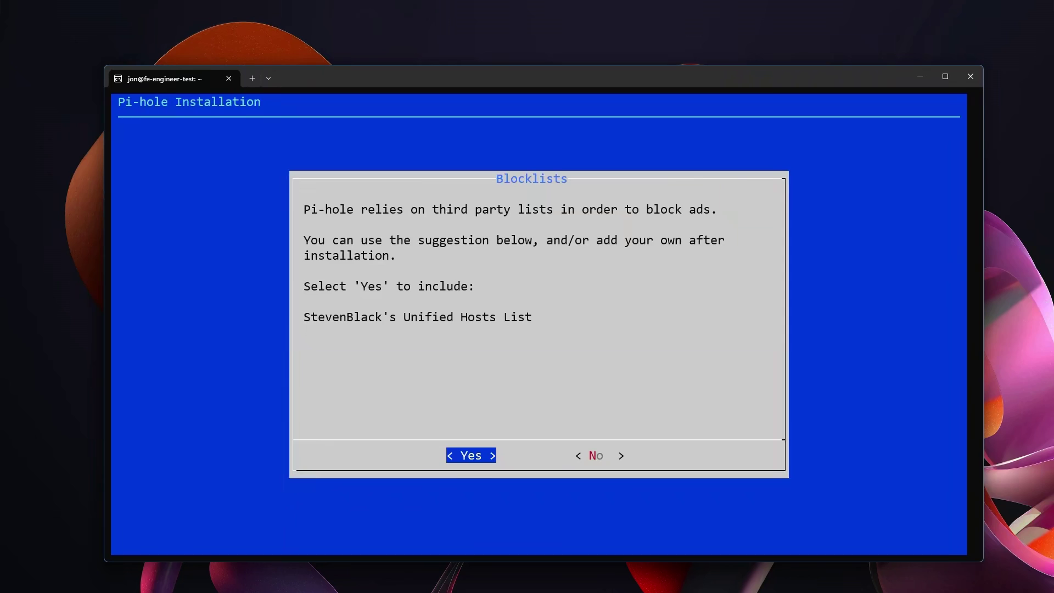
Step: Accept StevenBlack's blocklist, the Admin Web Interface, lighttpd with PHP, and query logging
key("Return")
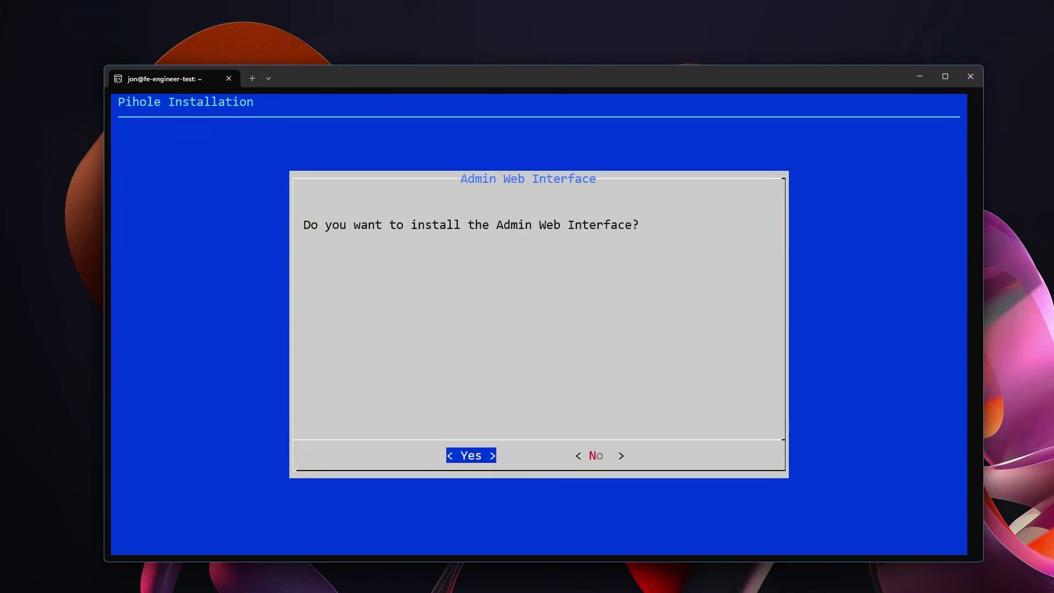
key("Return")
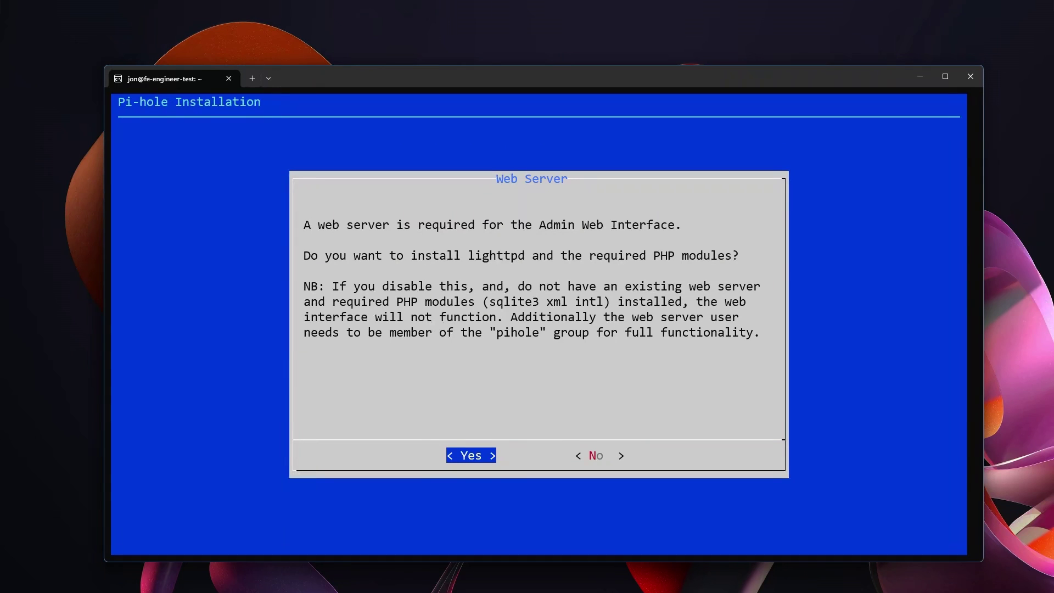
key("Return")
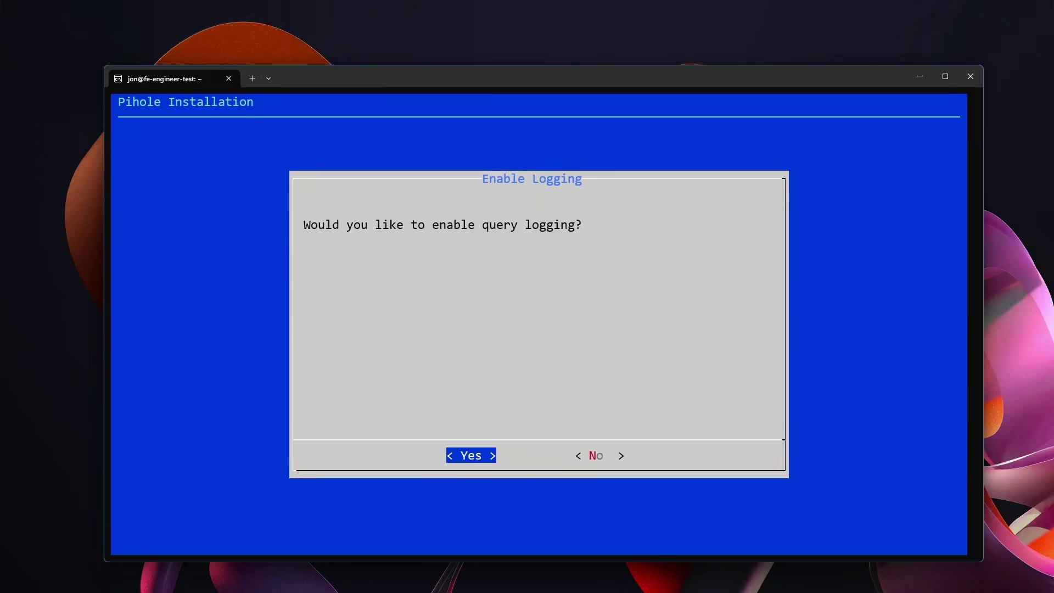
key("Return")
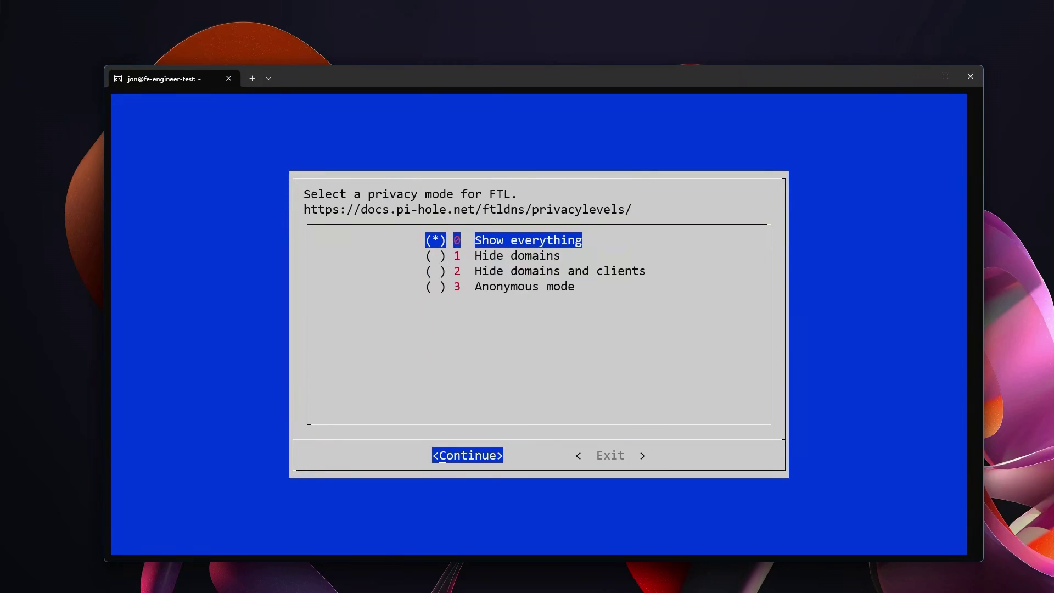
Step: Keep privacy level 0 (Show everything) and continue to start the installation
key("Down")
key("Down")
key("Down")
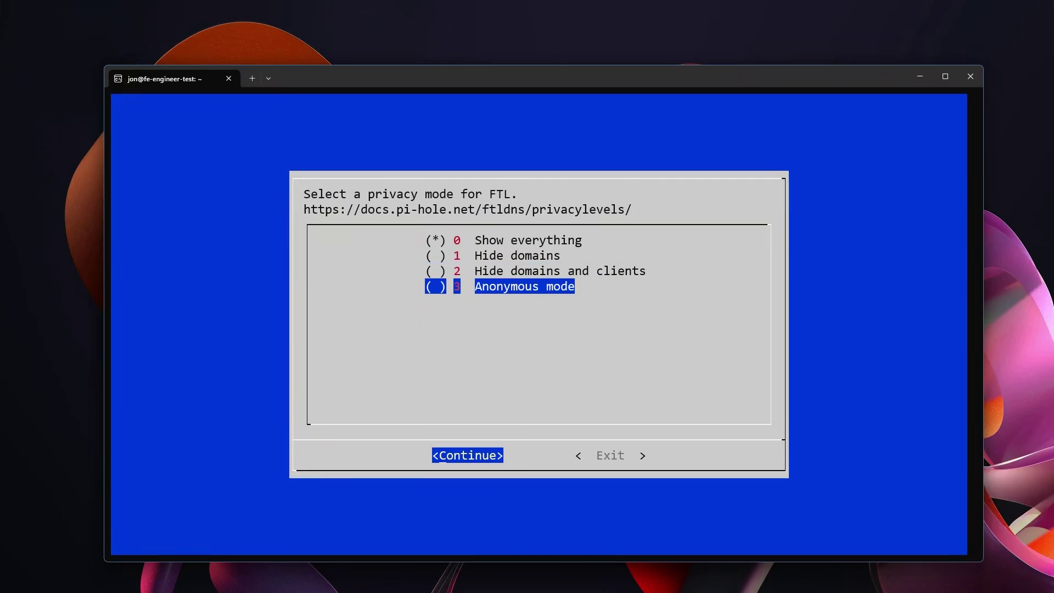
key("Tab")
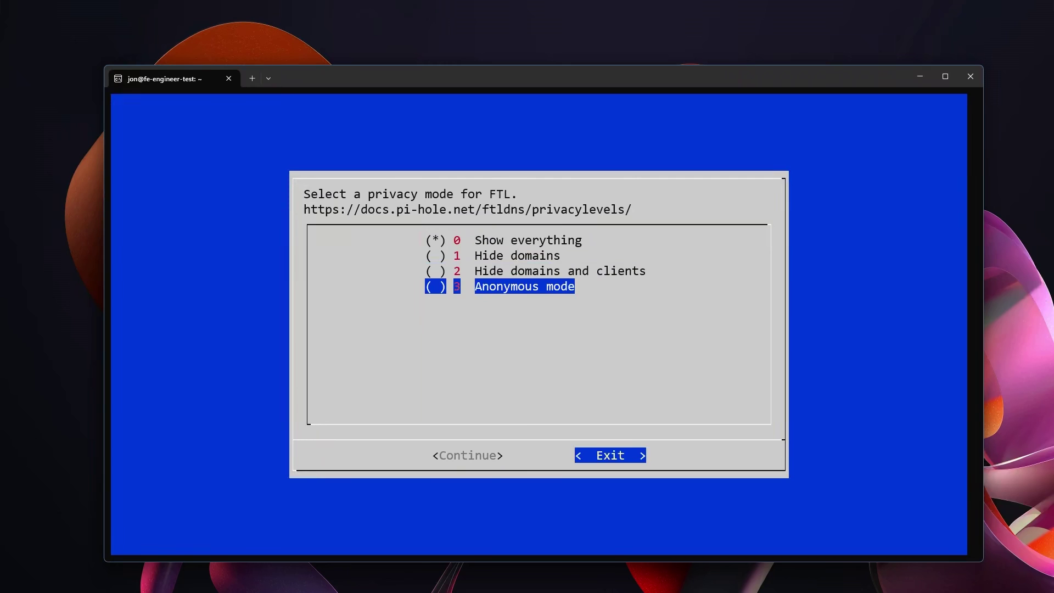
key("Left")
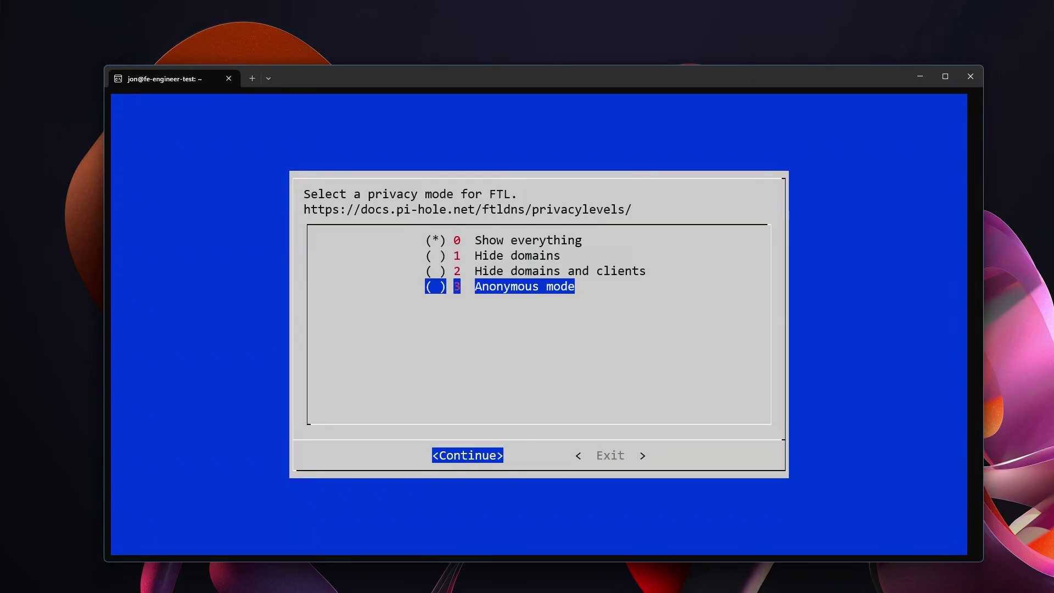
key("Return")
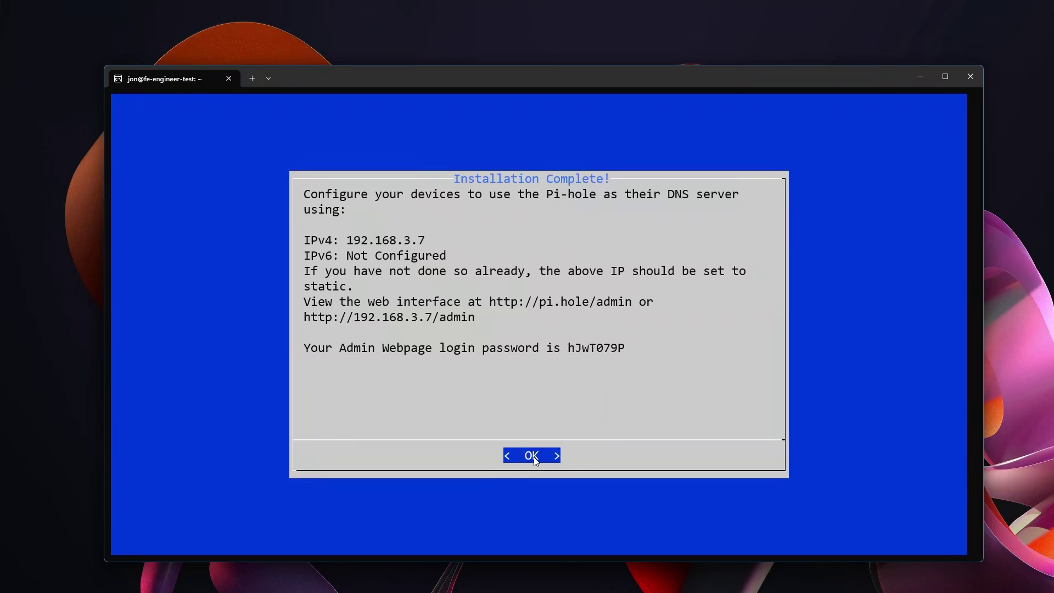
Step: Close the Installation Complete summary once the install finishes
key("Return")
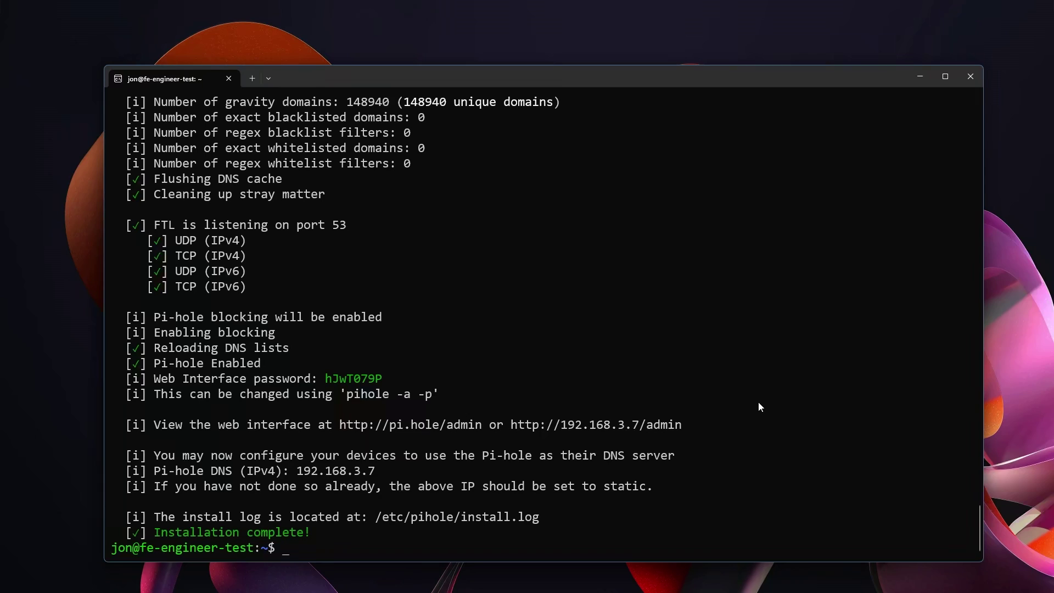
Step: Set a new Pi-hole web admin password with 'pihole -a -p'
type("pihole -a -p")
type("123123")
key("Return")
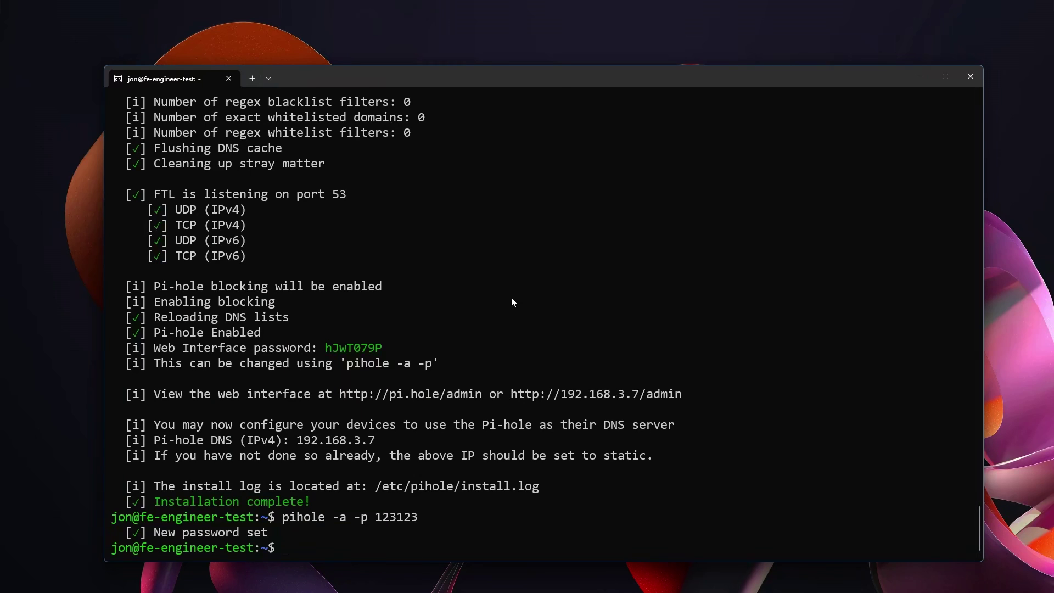
Step: Remove the admin password by submitting a blank one, then type 'sudo apt install unbound'
type("pihole -a -p")
key("Return")
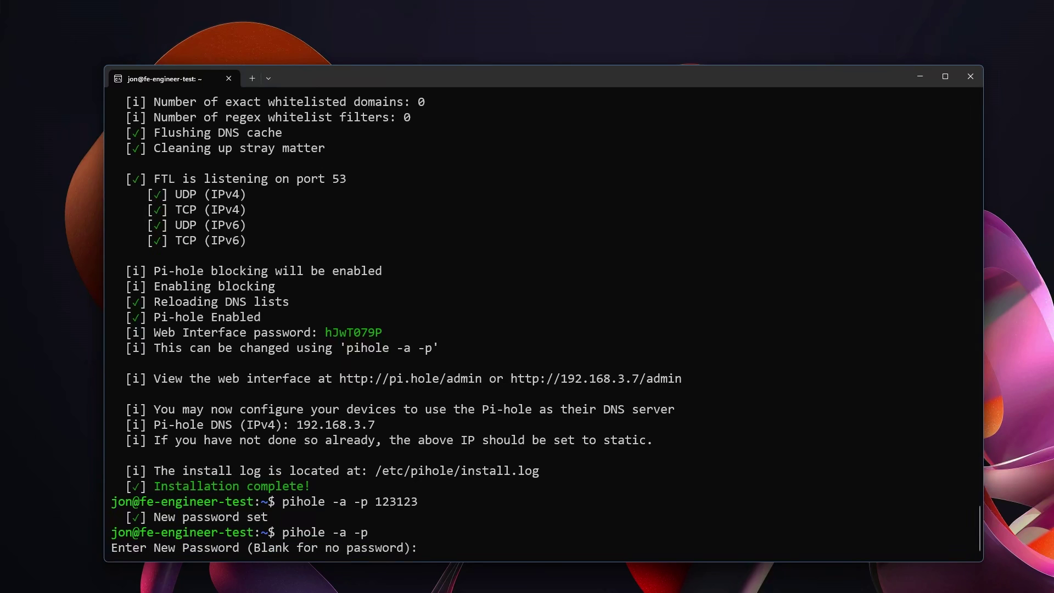
key("Return")
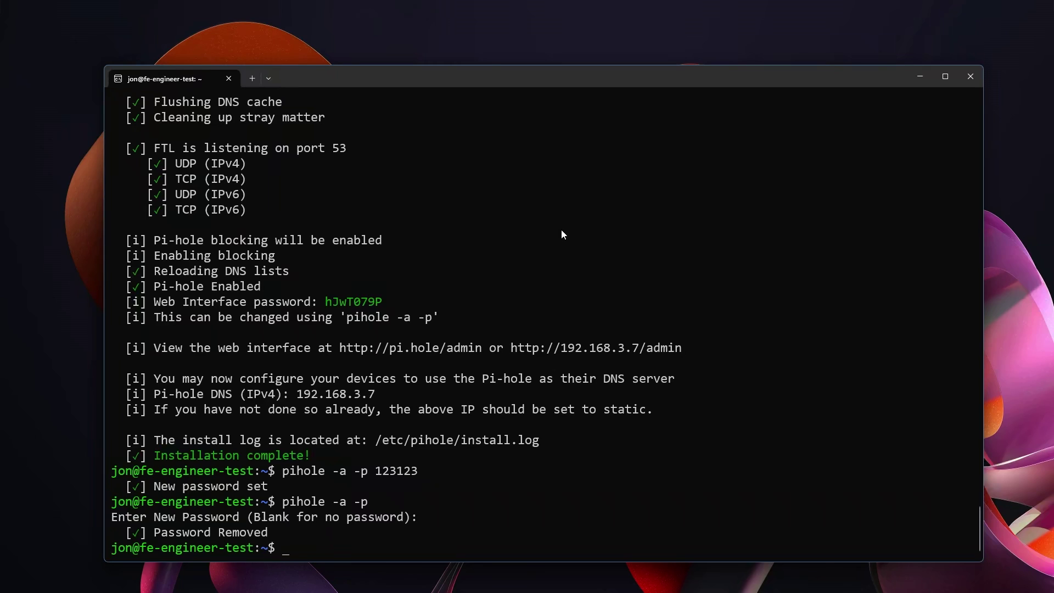
type("sudo apt install unbo")
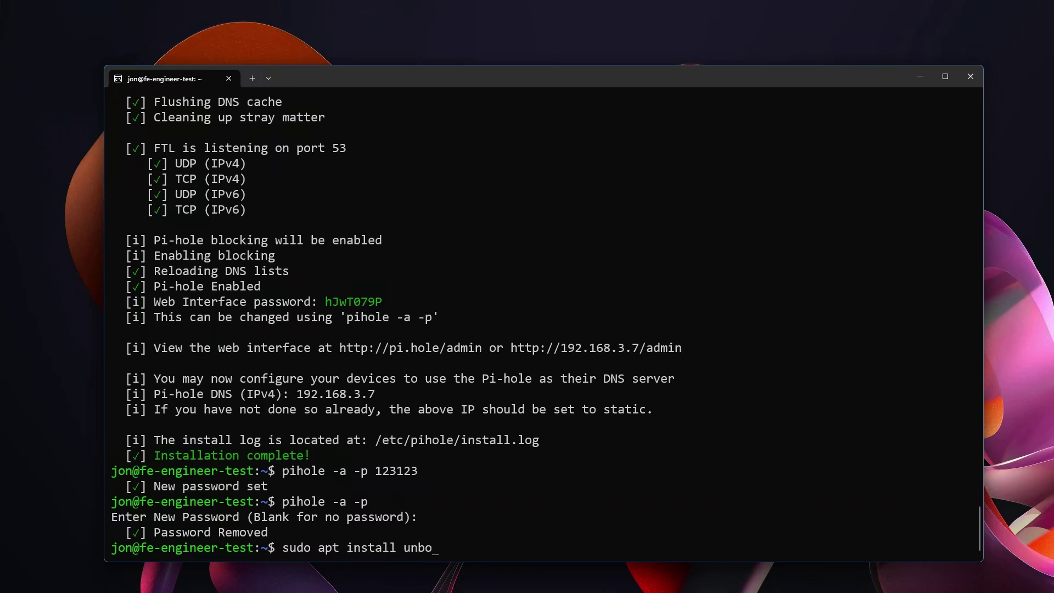
type("und")
Step: Install the unbound package with apt, confirming with y
key("Return")
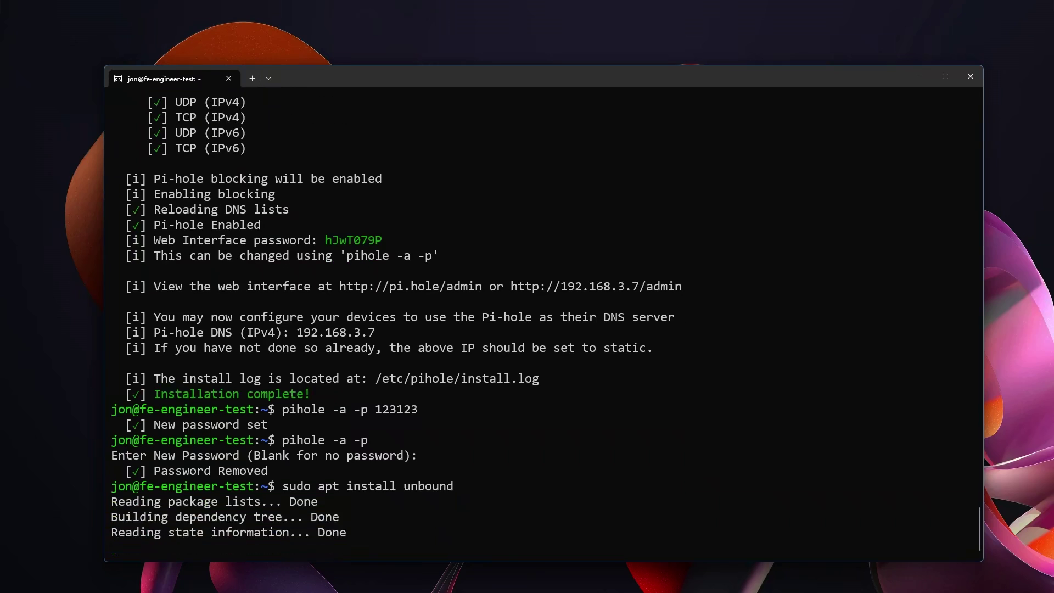
type("y")
key("Return")
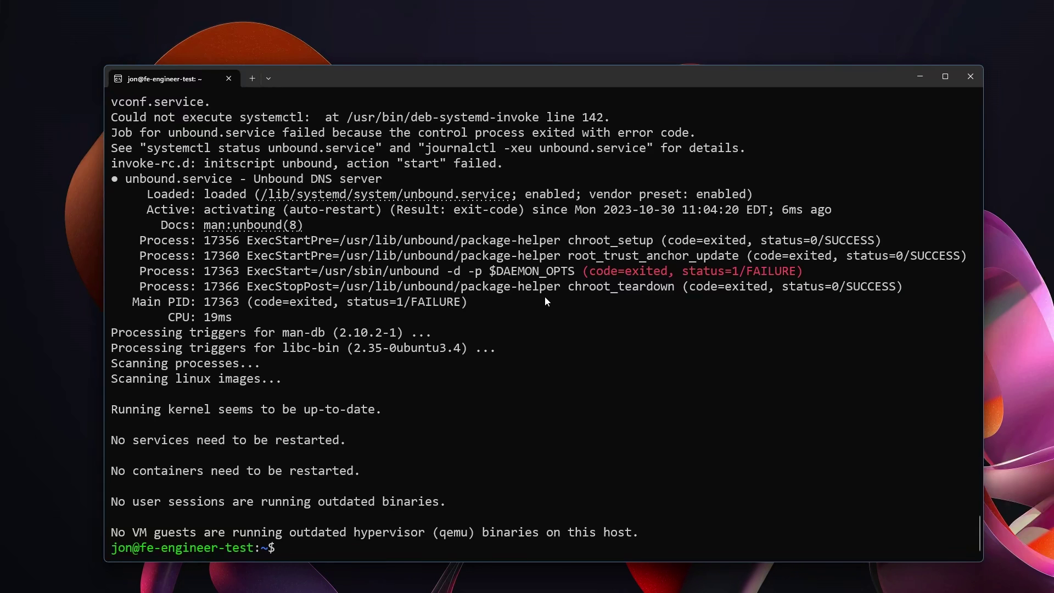
Step: Open a new /etc/unbound/unbound.conf.d/pi-hole.conf in nano with sudo
type("sudo nano")
type("/etc/unbou")
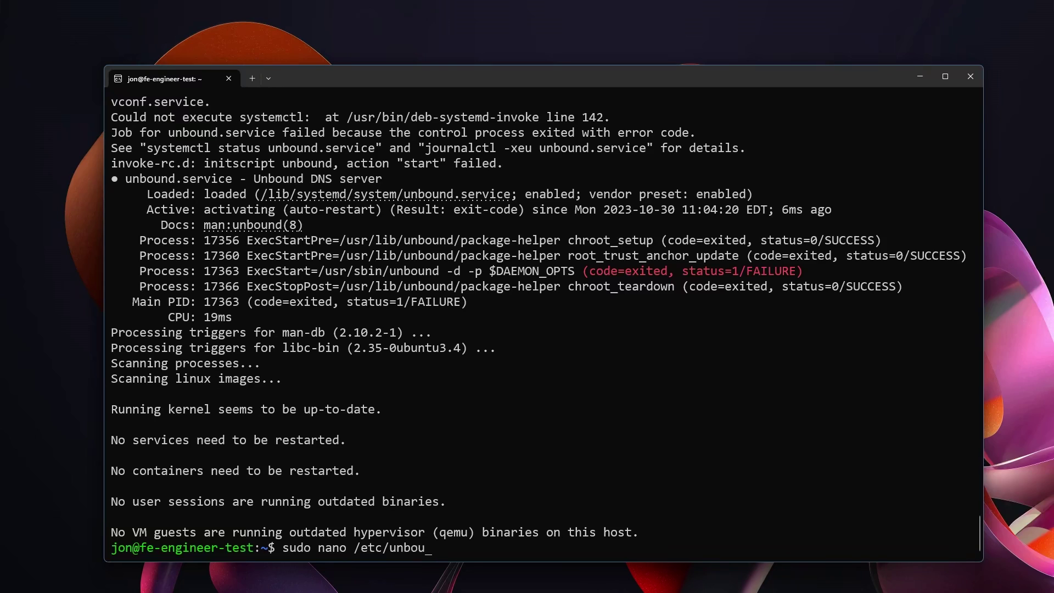
type("nd/unbound/unboun")
key("Tab")
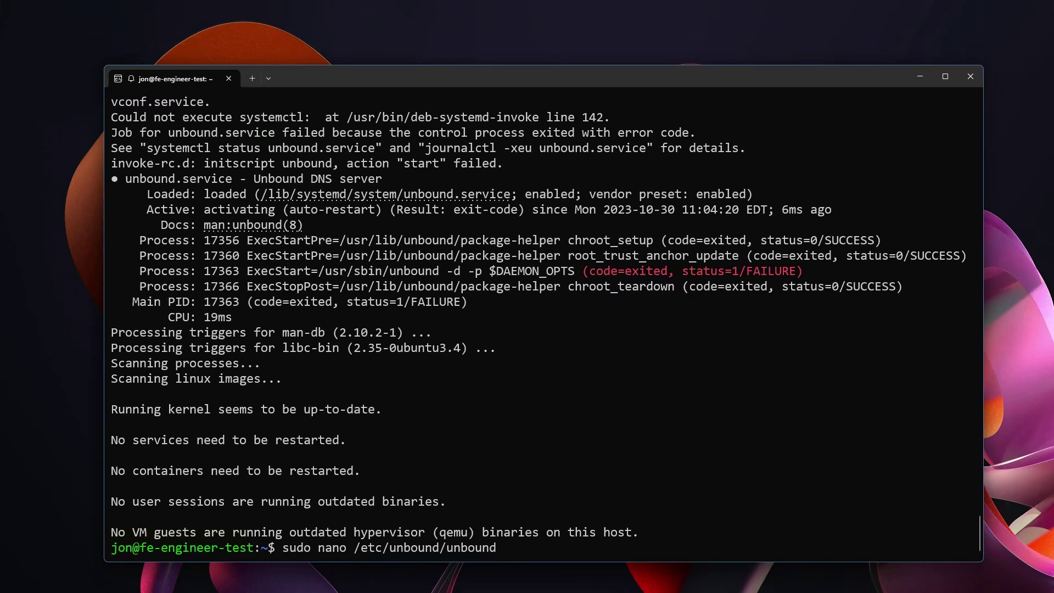
type(".conf.d/")
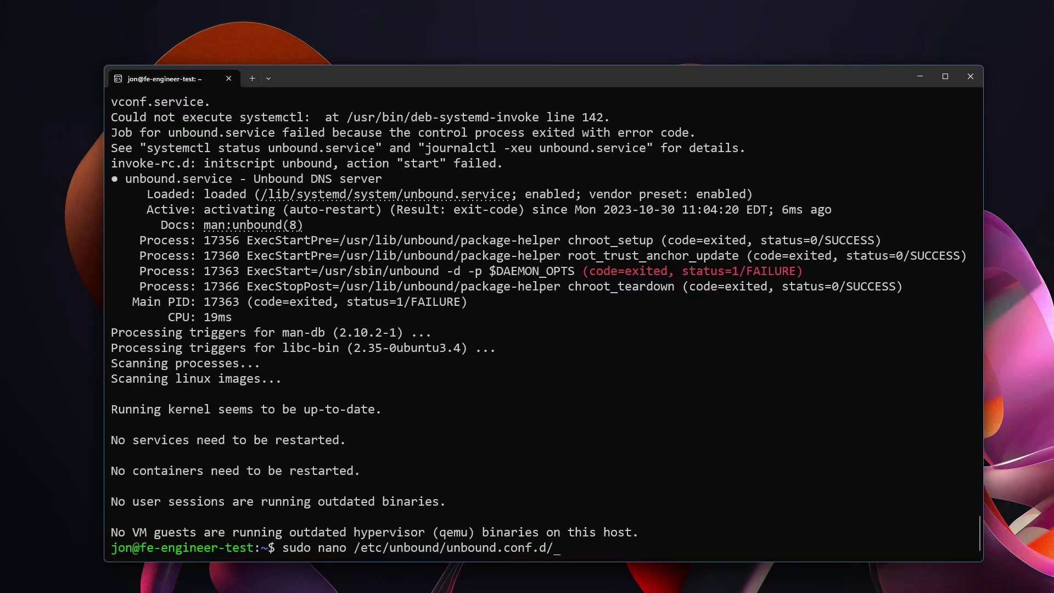
type("pi-hole.conf")
key("Return")
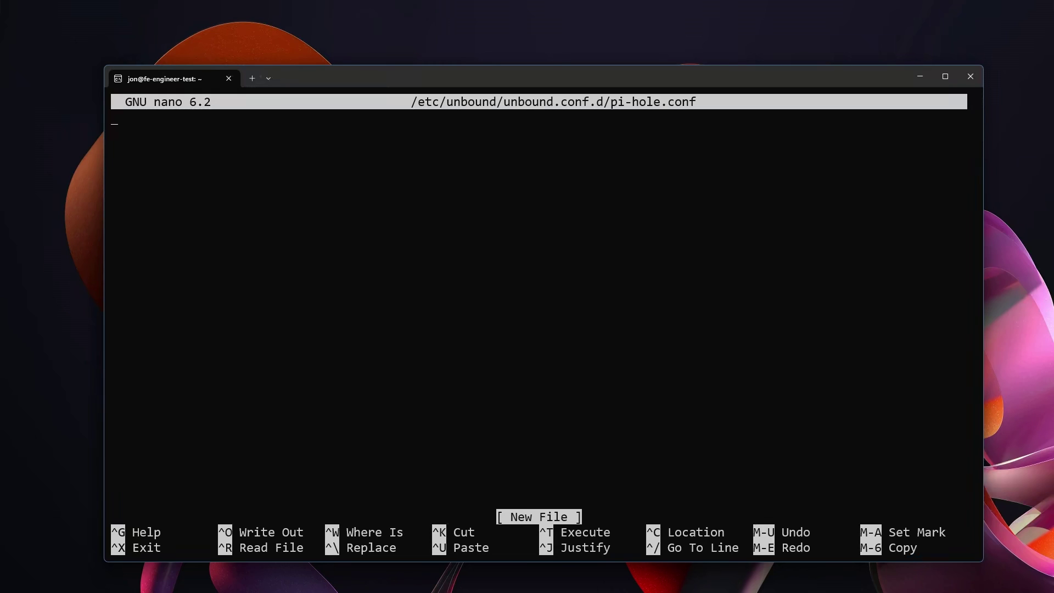
Step: Exit nano and restart Unbound with 'sudo service unbound restart'
key("ctrl+x")
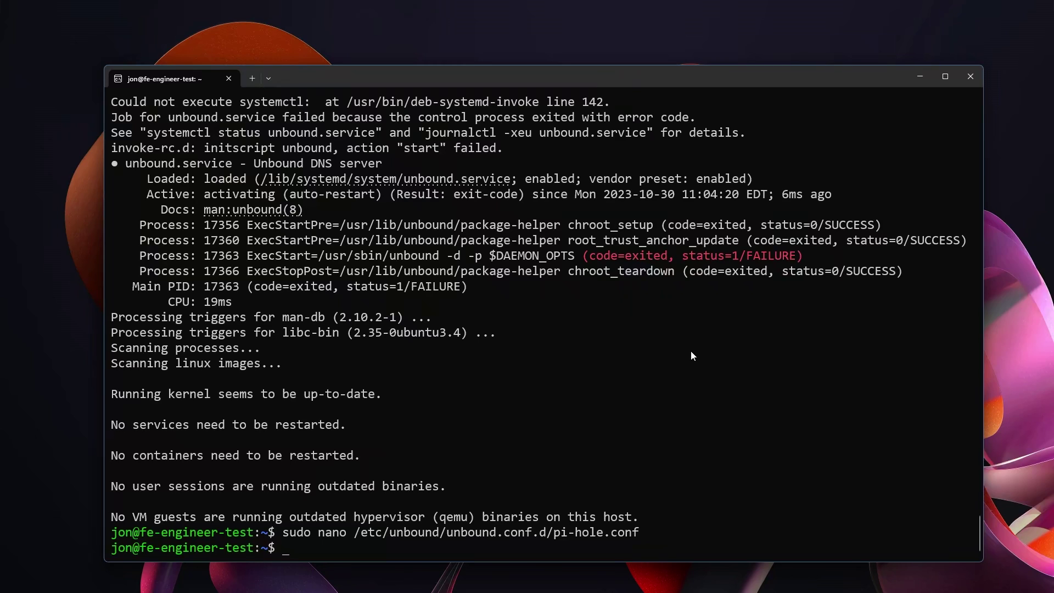
type("sudo service unbound resta")
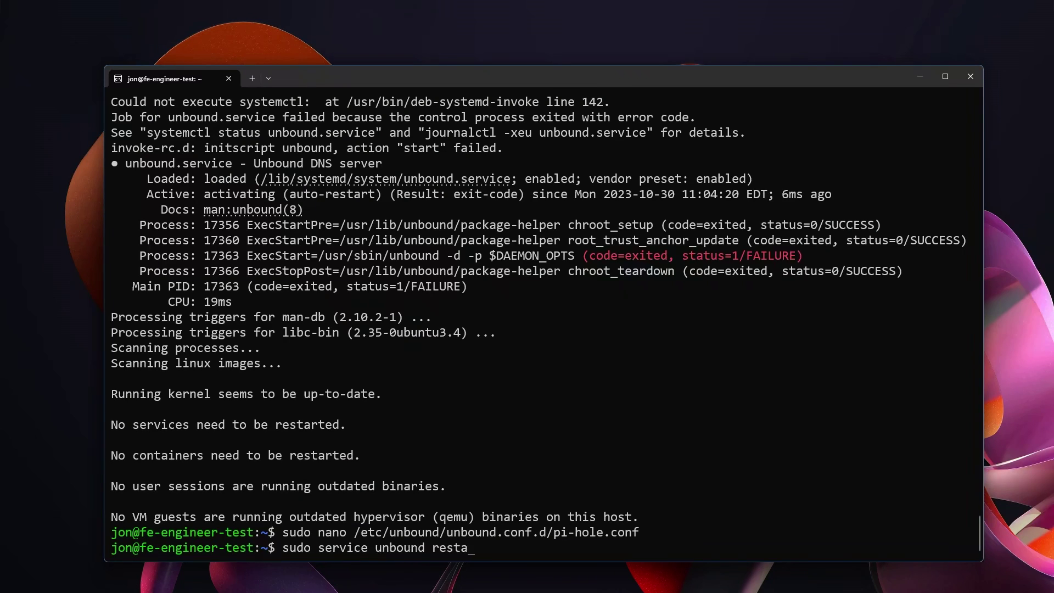
type("rt")
key("Return")
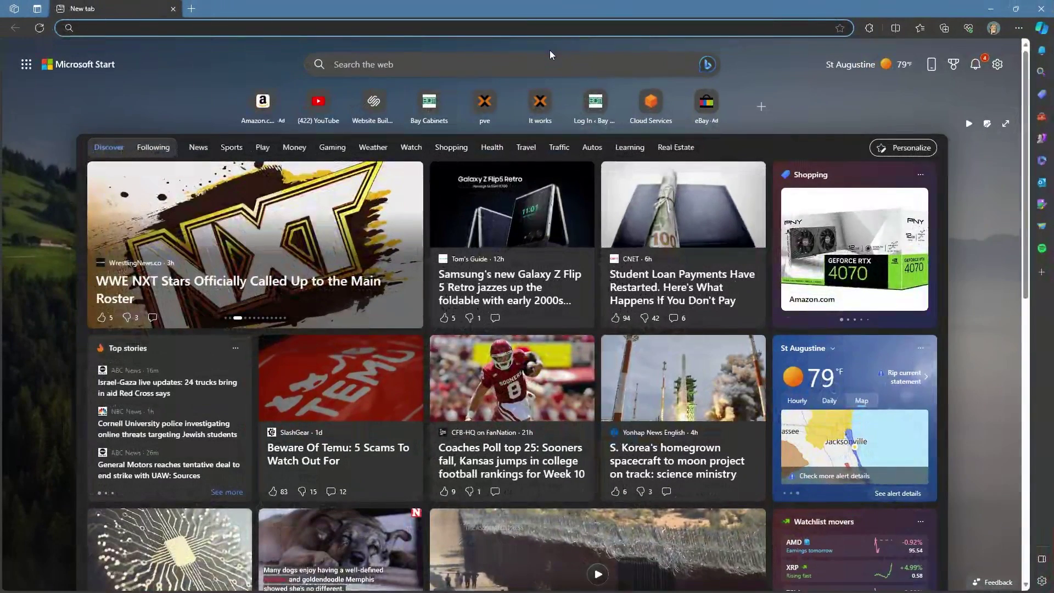
Step: Load 192.168.3.7 in Edge, then open the Pi-hole dashboard at 192.168.3.7/admin/
type("192.168.3.7")
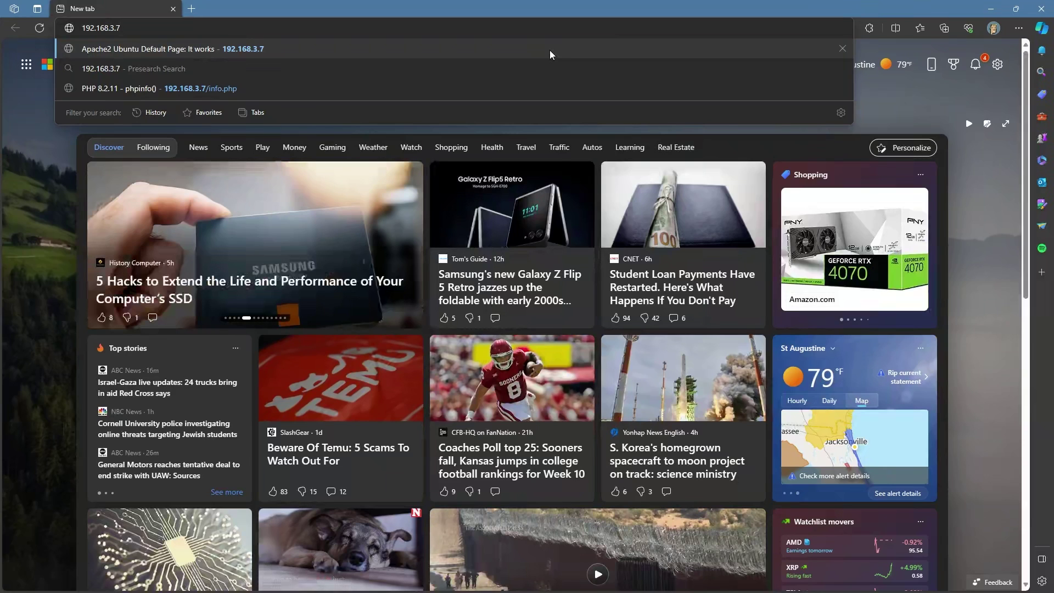
key("Return")
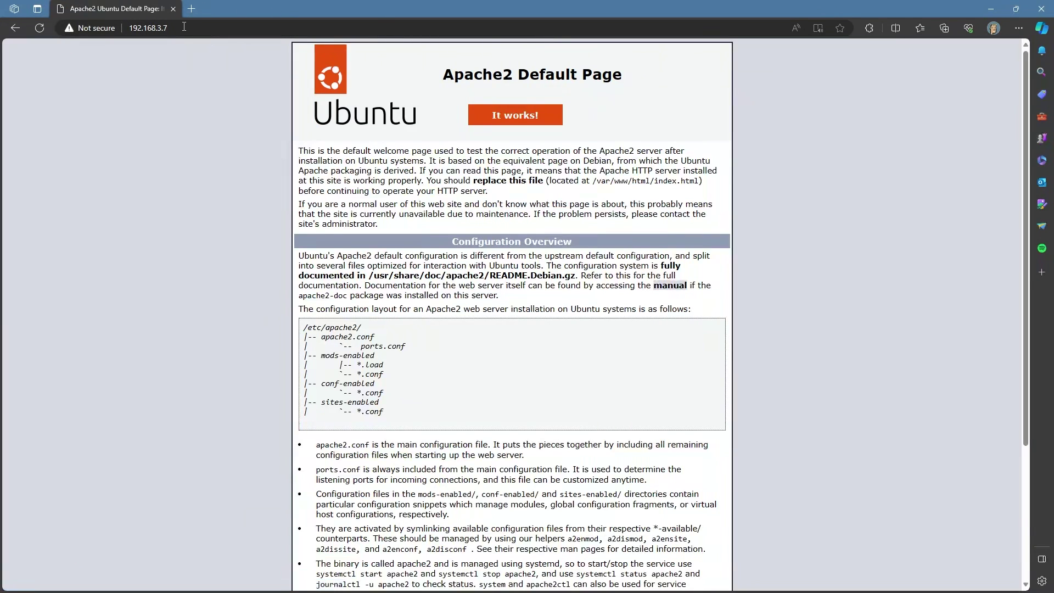
left_click(184, 27)
left_click(185, 28)
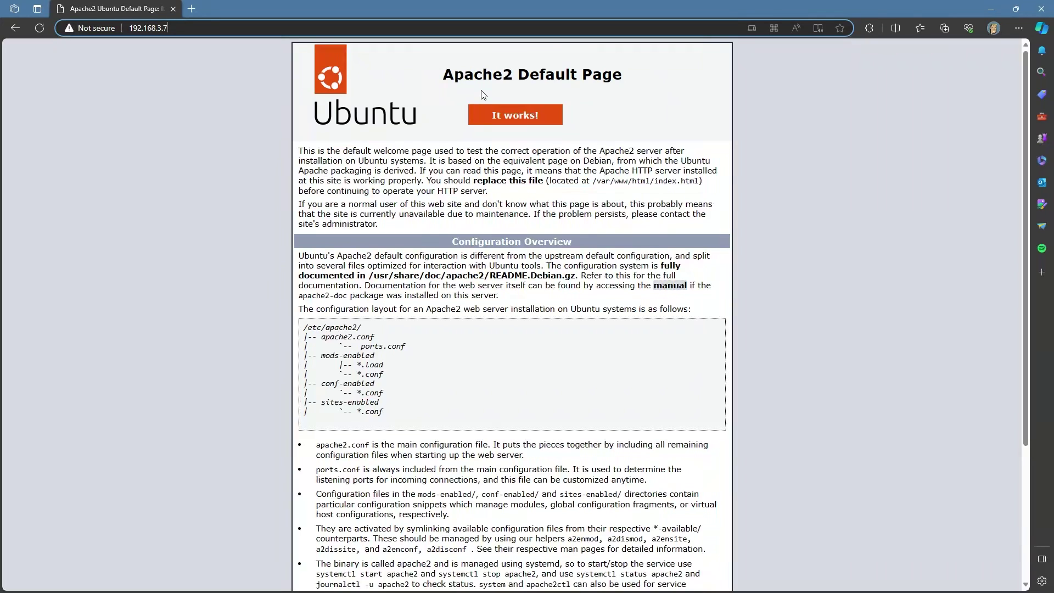
type("/admin/")
key("Return")
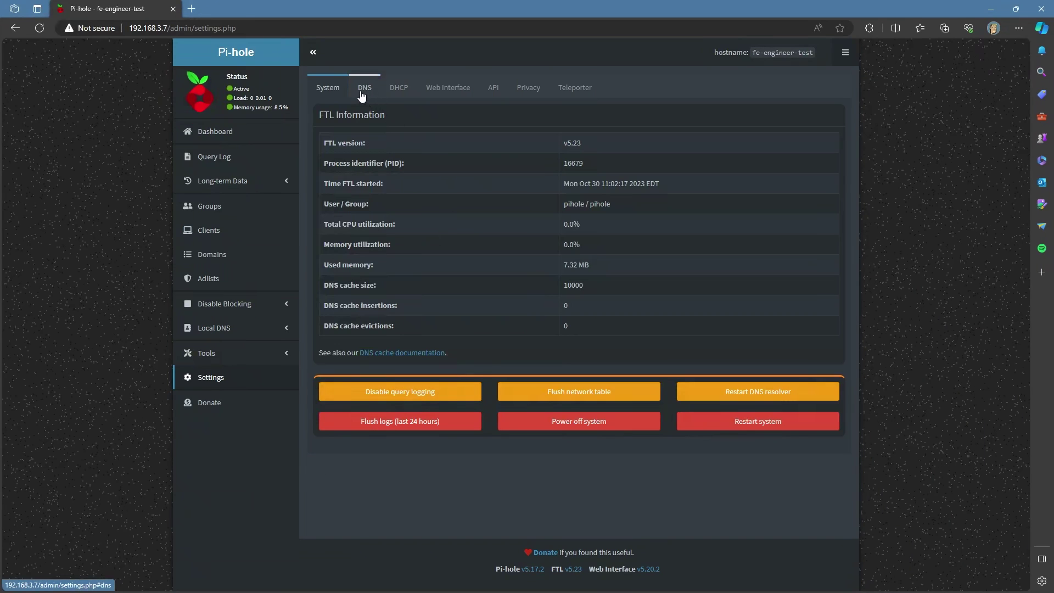
Step: In Settings > DNS, uncheck Custom 2, leaving 127.0.0.1#5335, and save
left_click(364, 99)
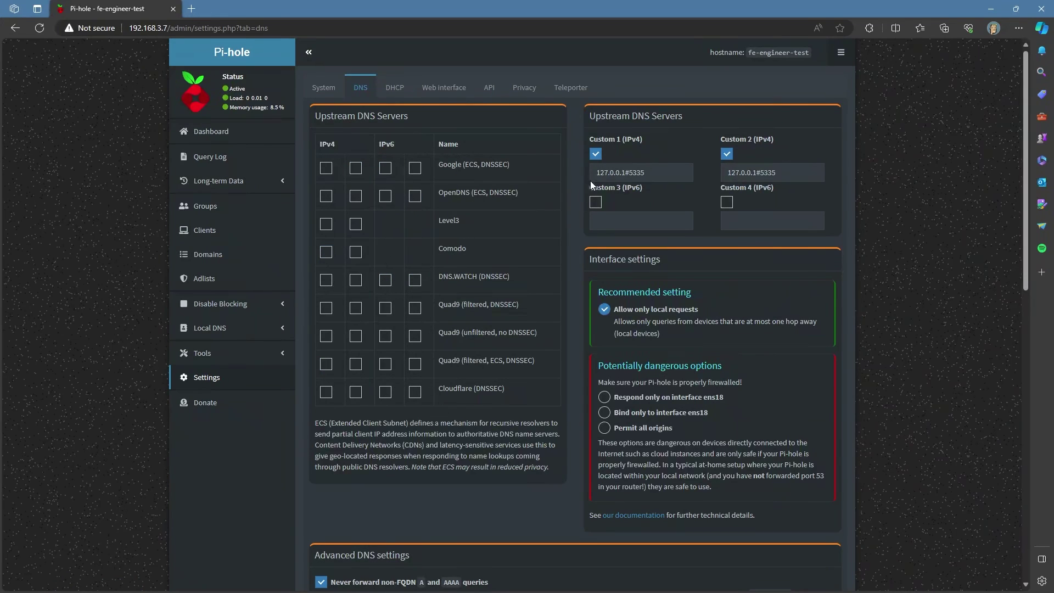
left_click_drag(591, 115, 684, 119)
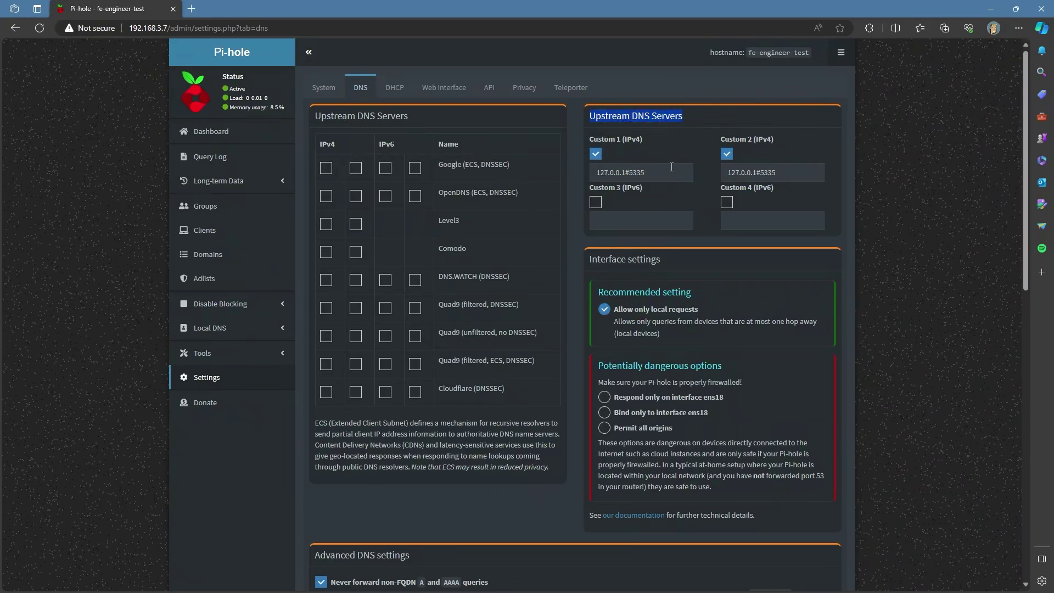
left_click(726, 155)
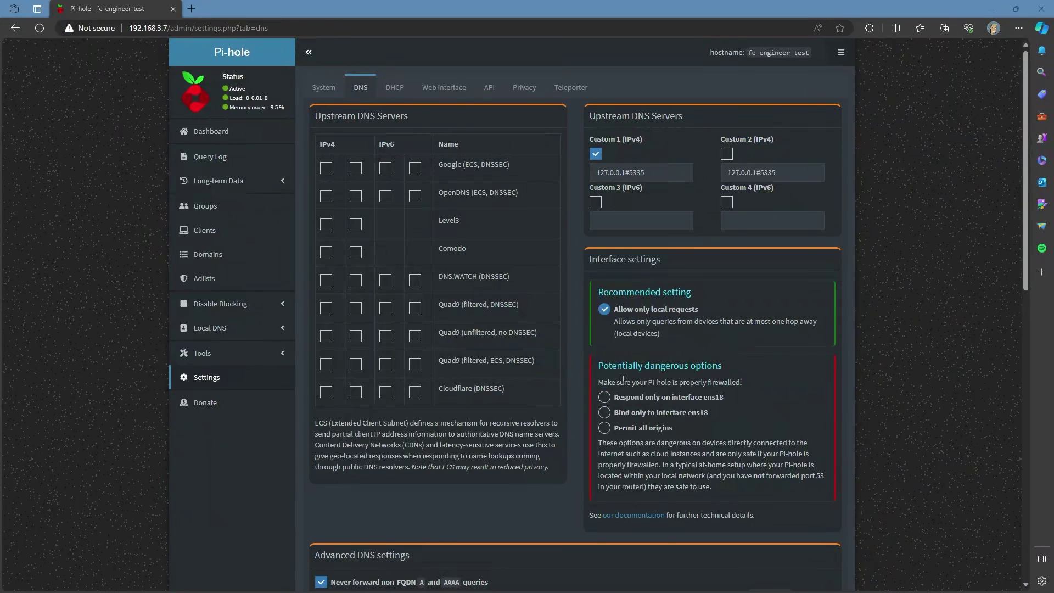
scroll(661, 355, "down", 10)
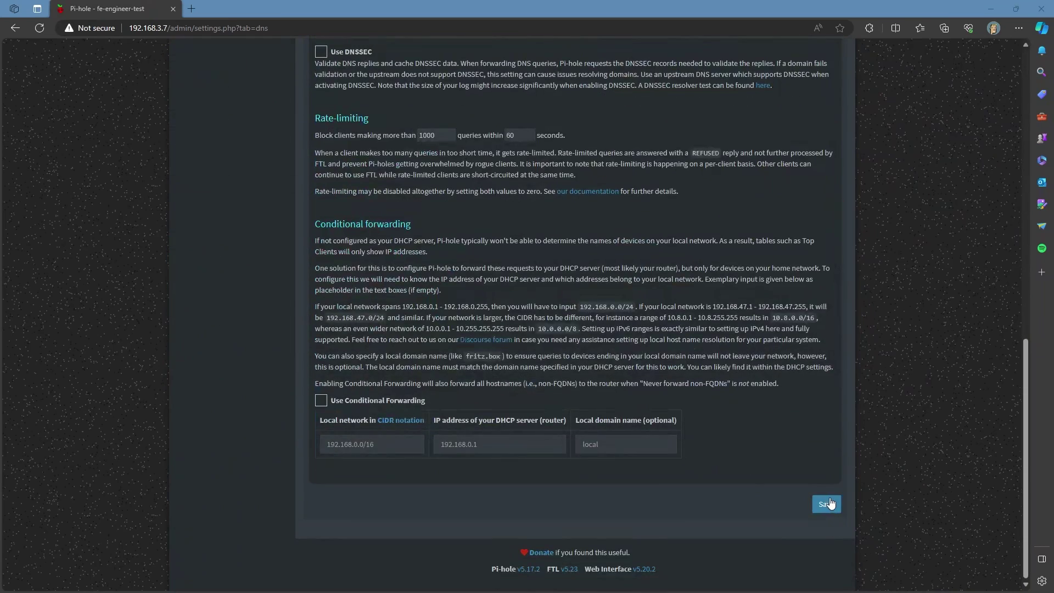
left_click(829, 504)
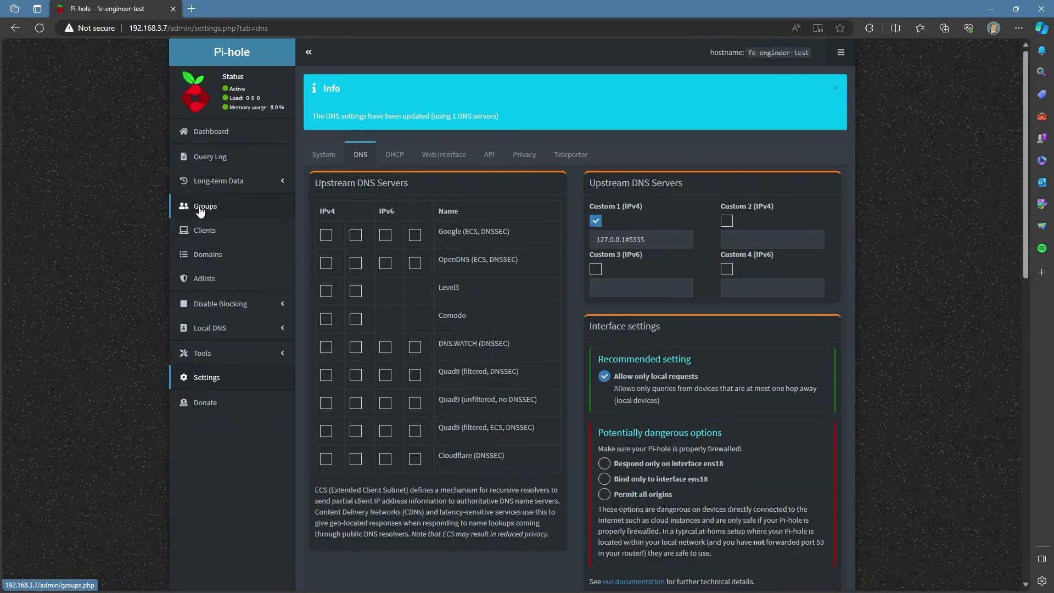
Step: Review the first Pi-hole's adlists, then load the second Pi-hole at 192.168.3.13 in a new tab
left_click(216, 287)
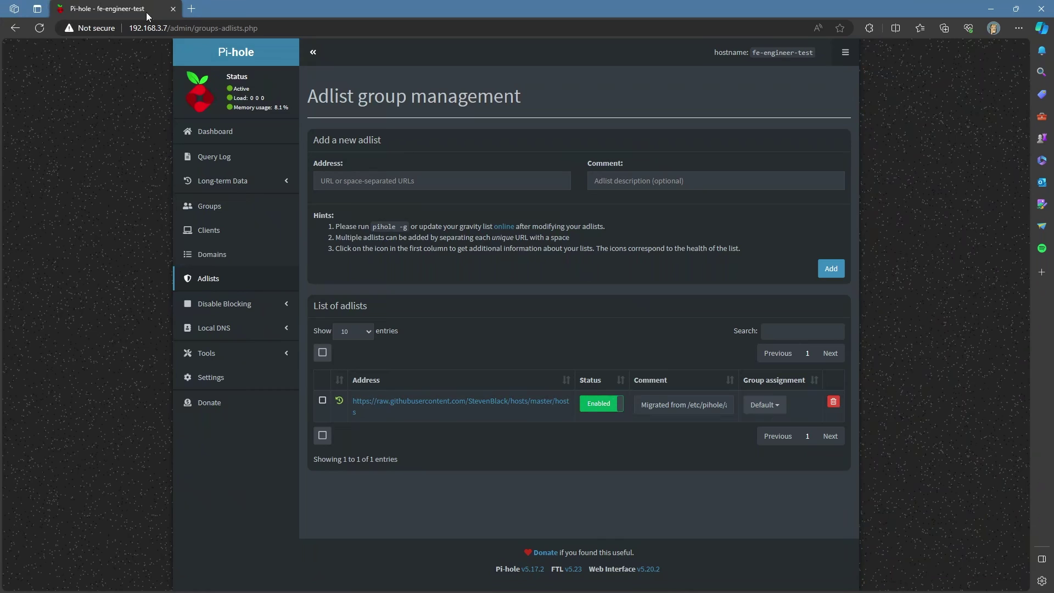
left_click(191, 8)
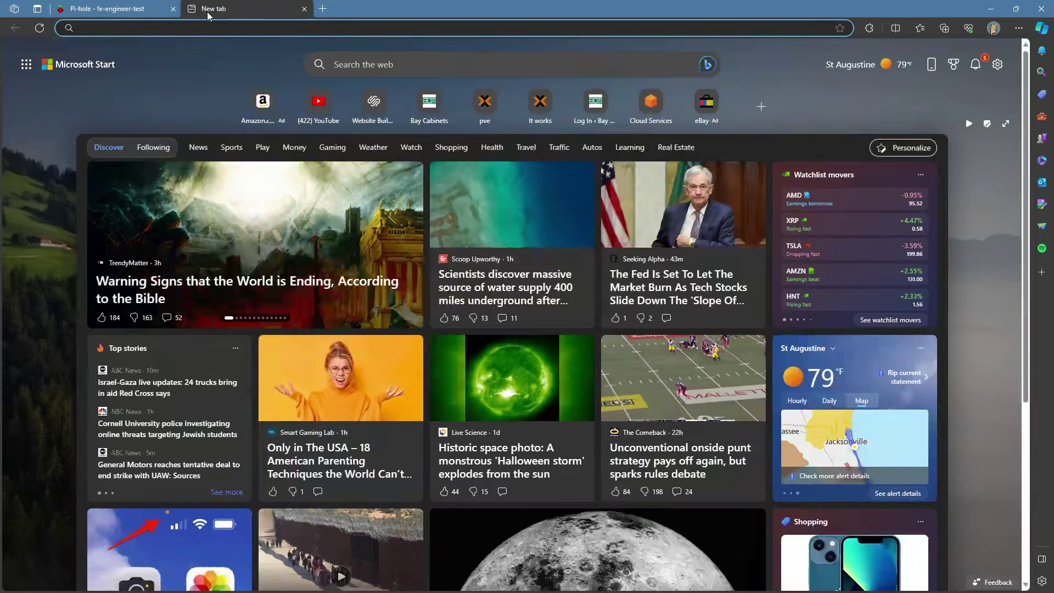
type("192.168.3.13/admin/settings.php?tab=dns")
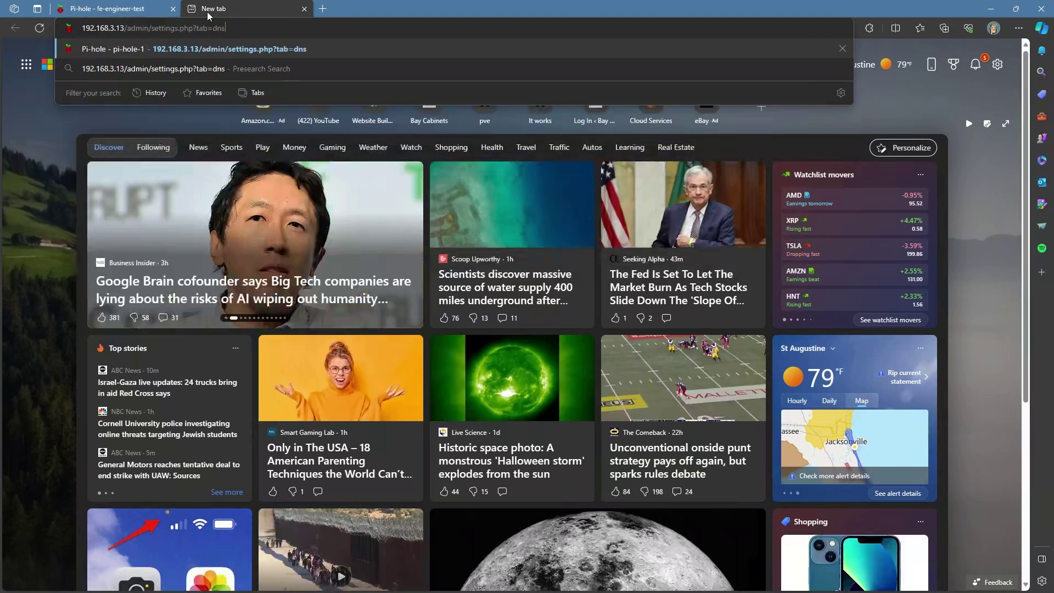
key("Return")
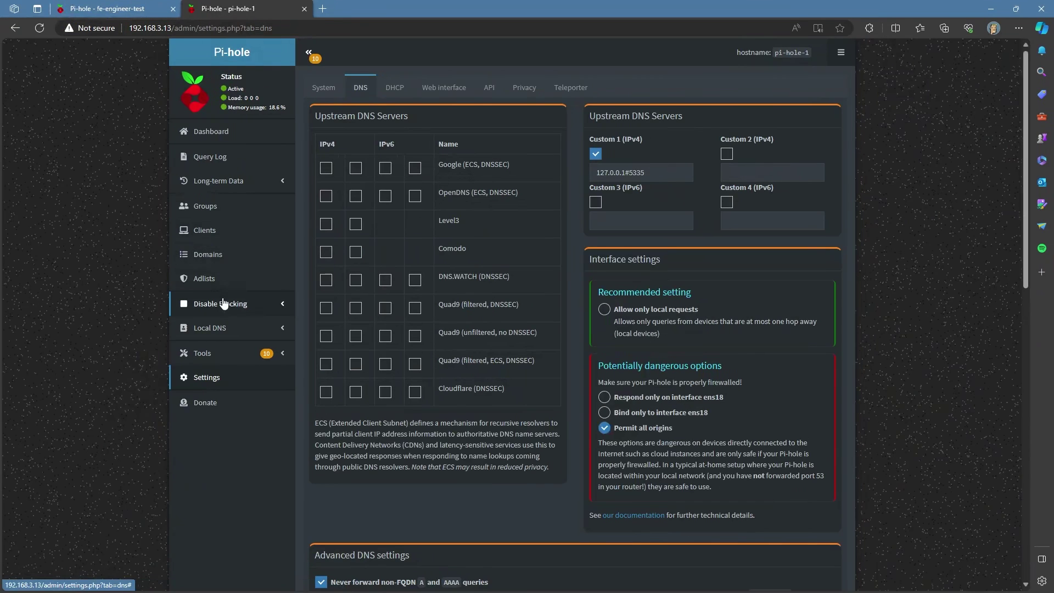
left_click(228, 288)
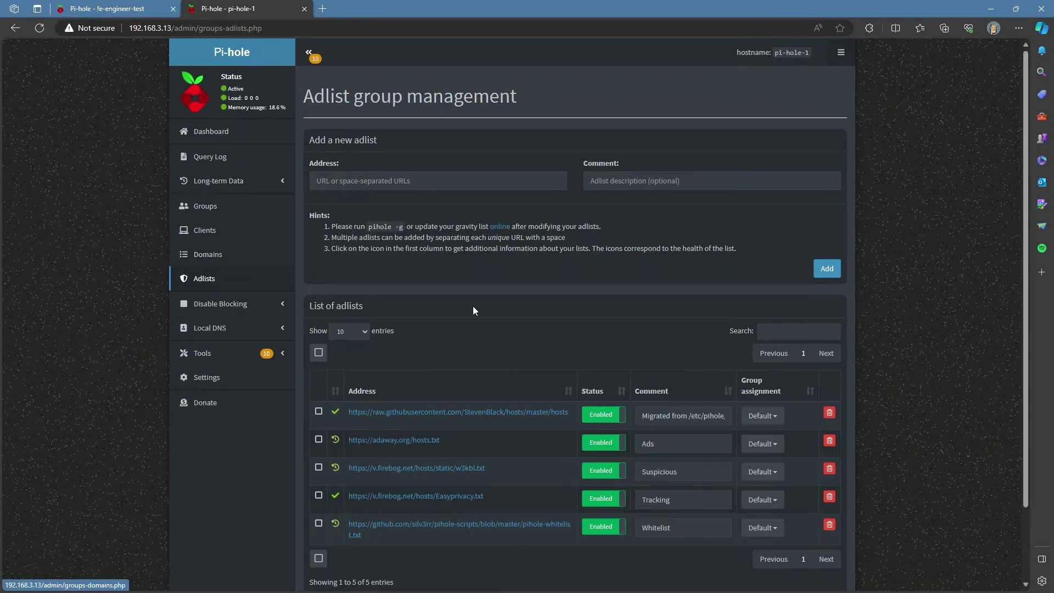
scroll(606, 342, "down", 2)
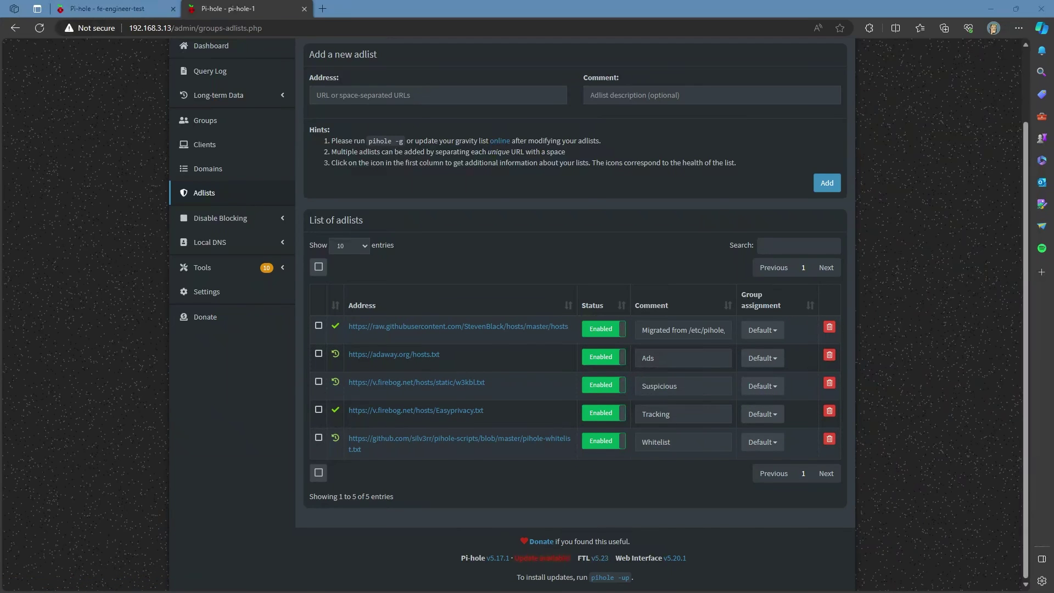
key("alt+Left")
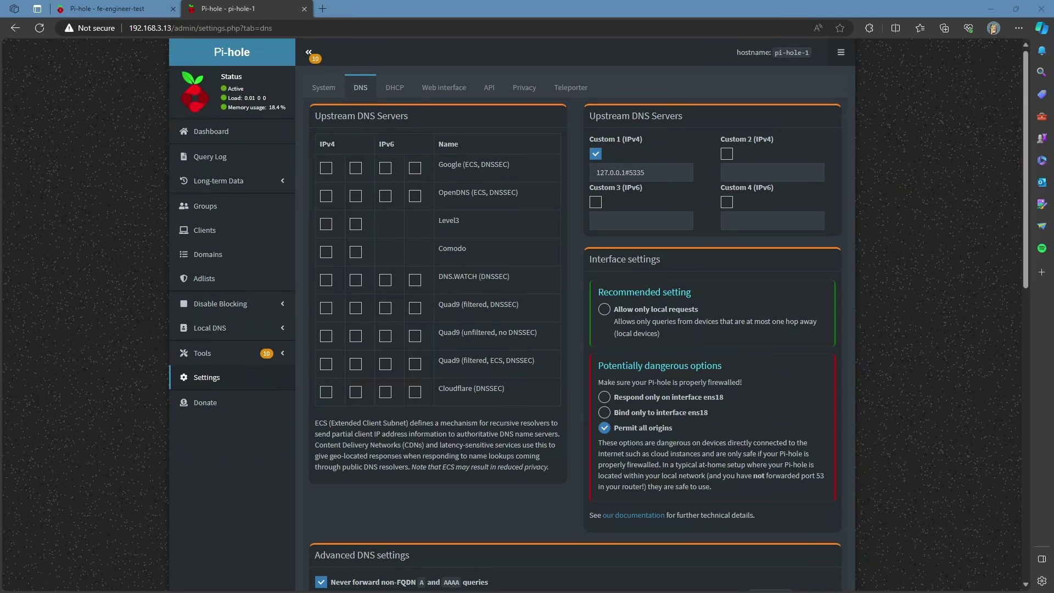
Step: Bring the Intel I225-V Ethernet Properties dialog in front of the Pi-hole page
key("alt+Tab")
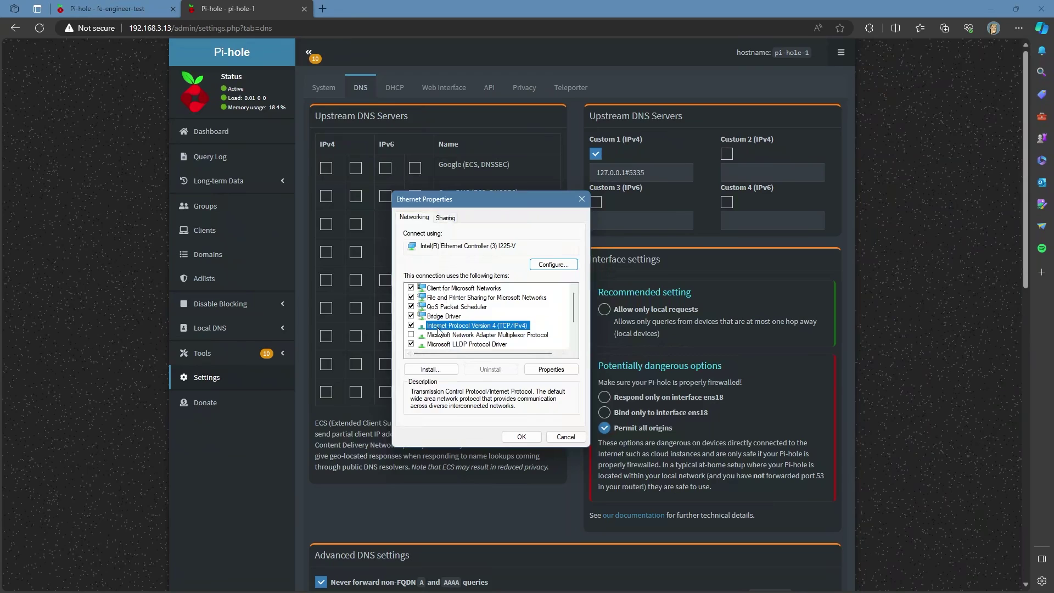
Step: Check the IPv4 DNS servers are 192.168.3.13 preferred and 192.168.3.14 alternate, then confirm with OK
left_click(548, 370)
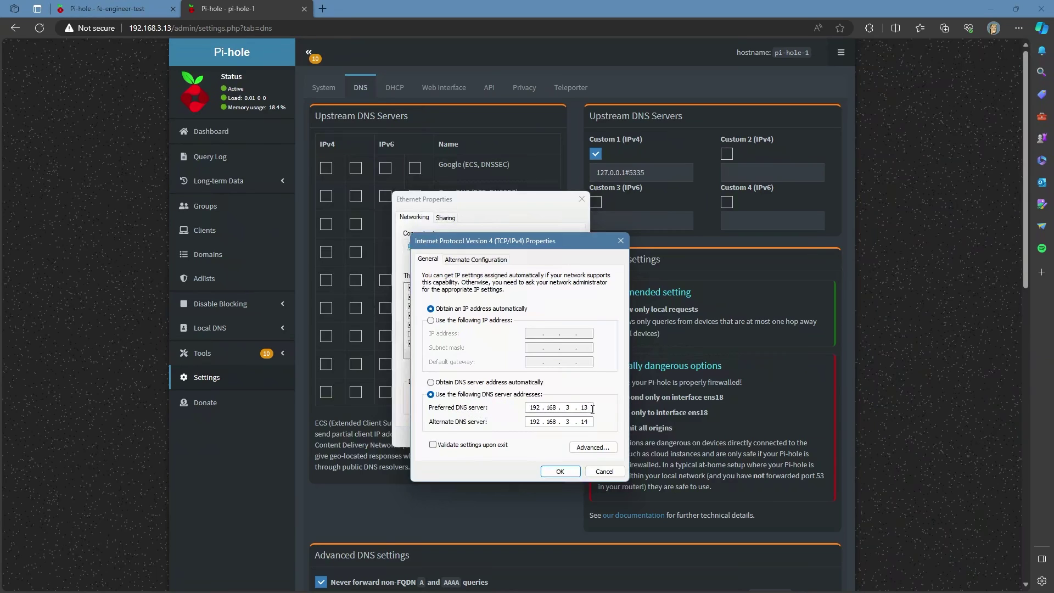
left_click_drag(591, 408, 551, 408)
left_click(574, 475)
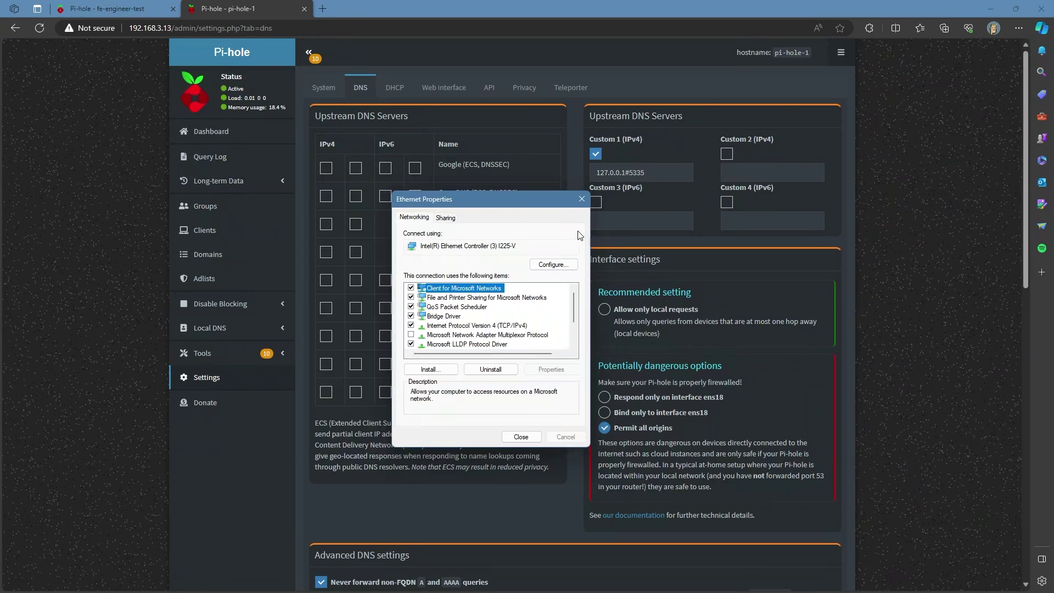
Step: Close the Ethernet properties and load unifi.fe-engineer.com in a new Edge tab
left_click(582, 199)
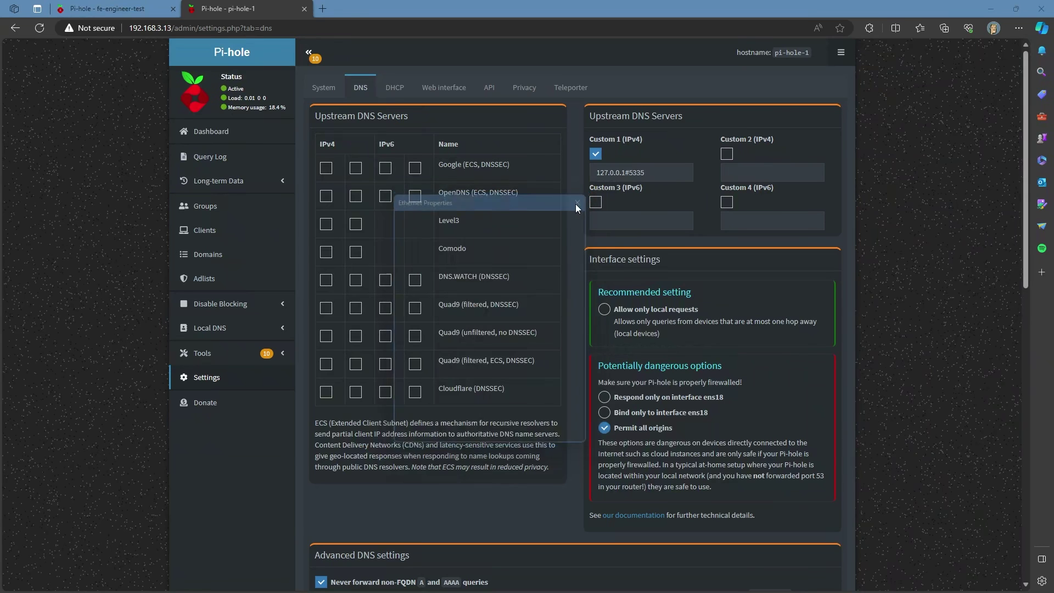
left_click(324, 9)
type("unifi")
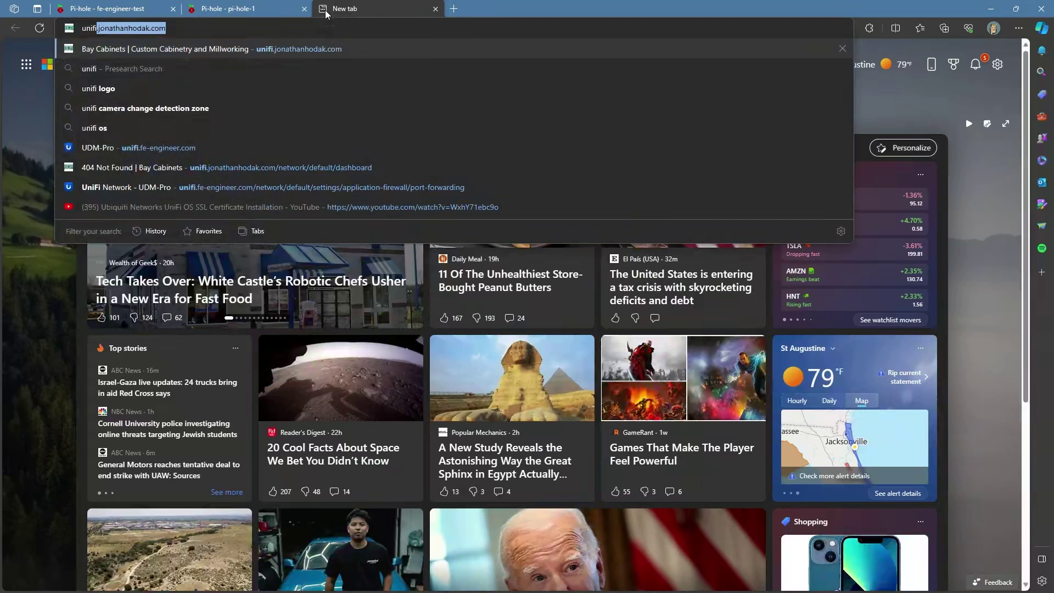
type("-fe")
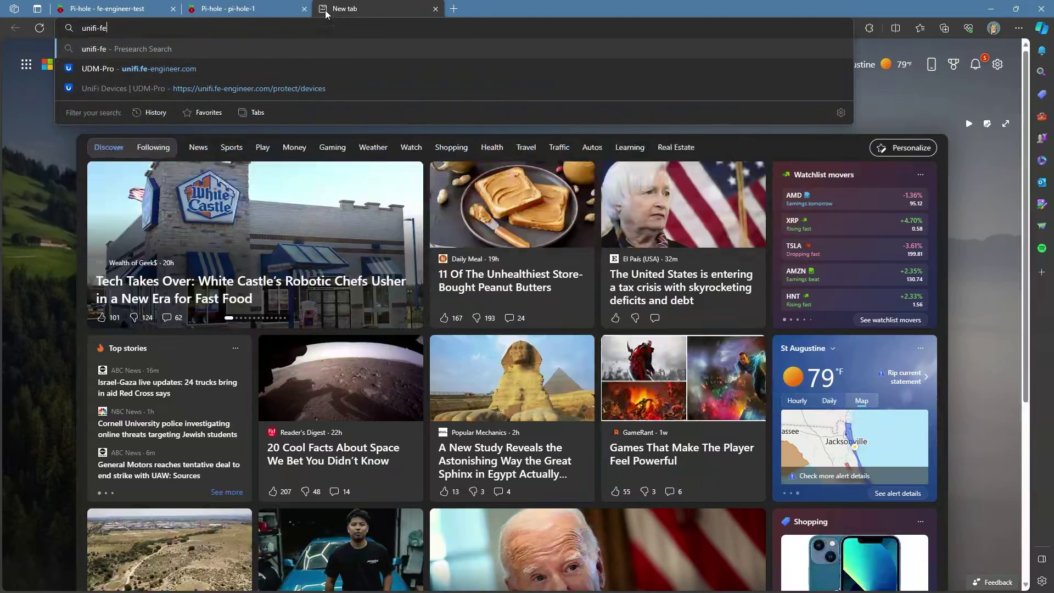
key("BackSpace")
key("BackSpace")
key("BackSpace")
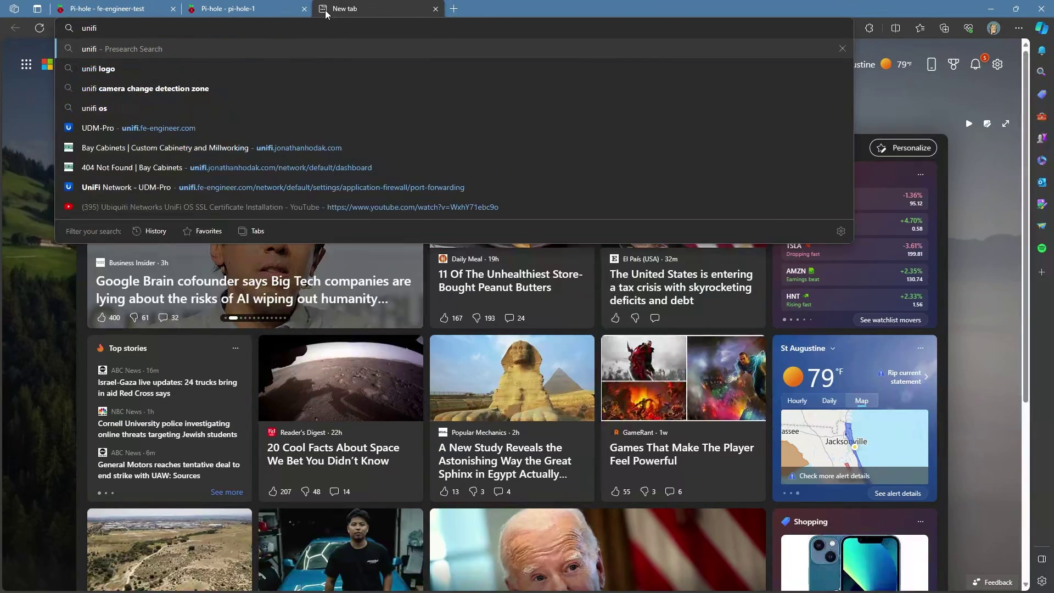
type(".fe-")
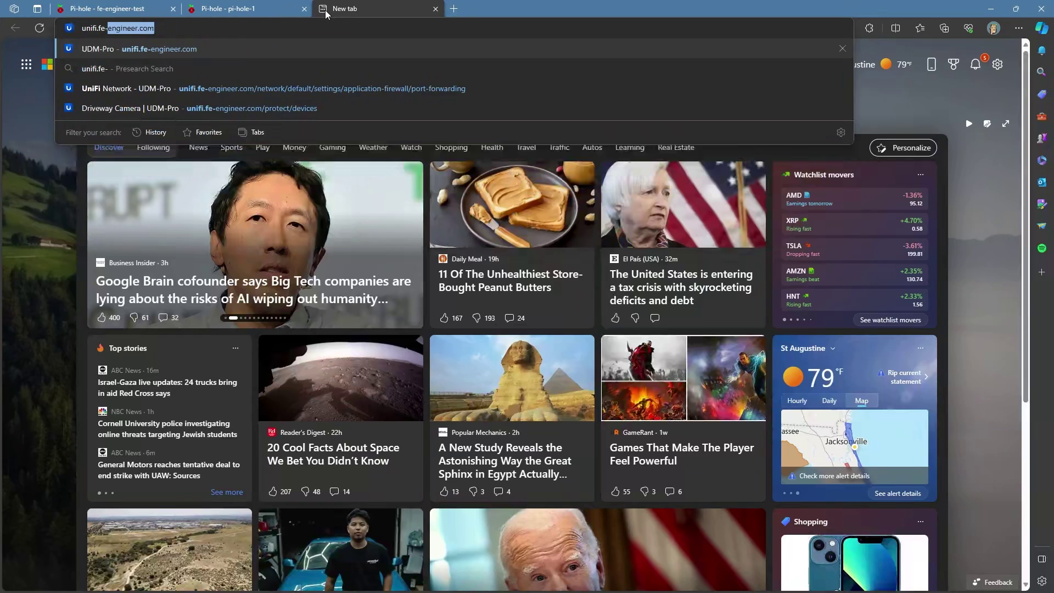
type("engineer.com")
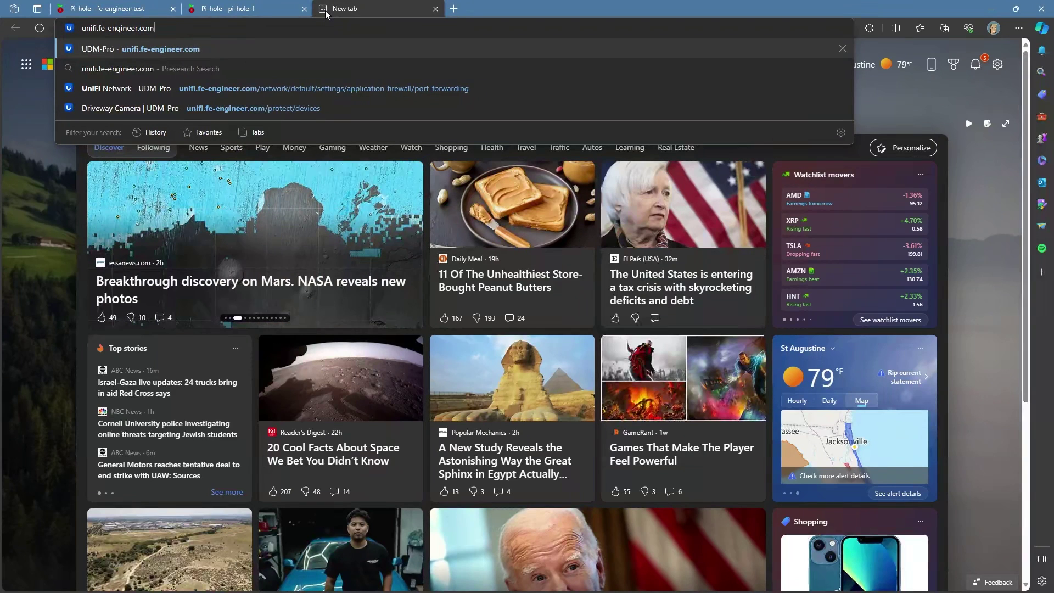
key("Return")
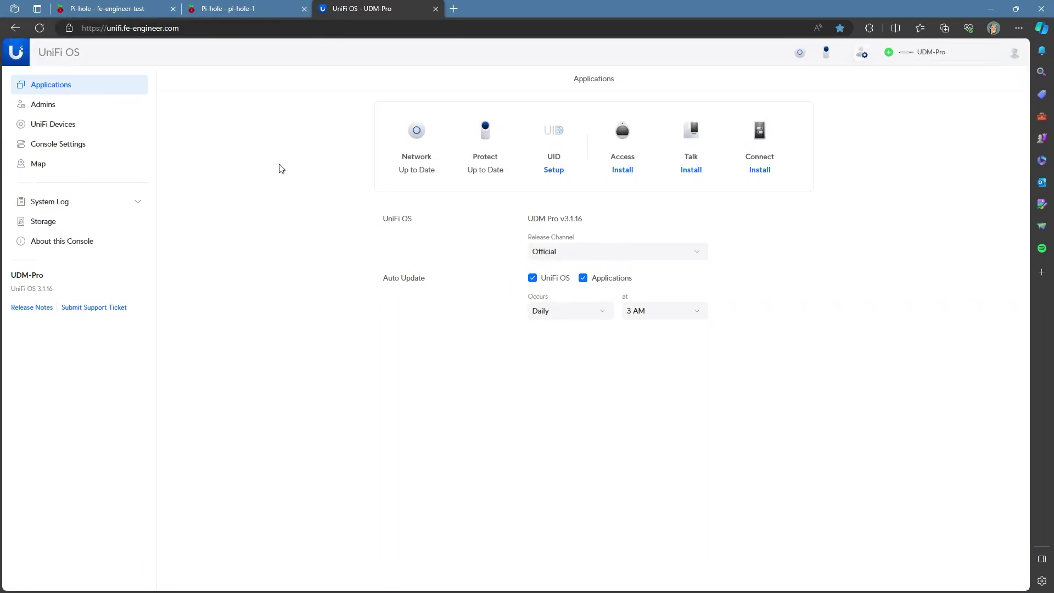
Step: Go to Network > Settings > Networks > Default and reveal the DHCP Service Management options
left_click(416, 132)
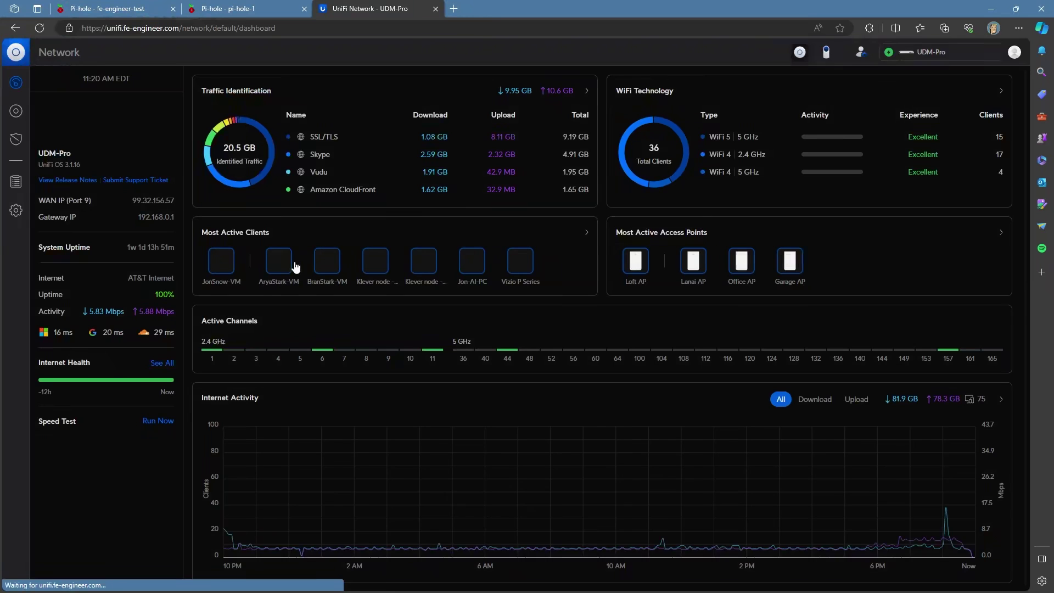
left_click(16, 296)
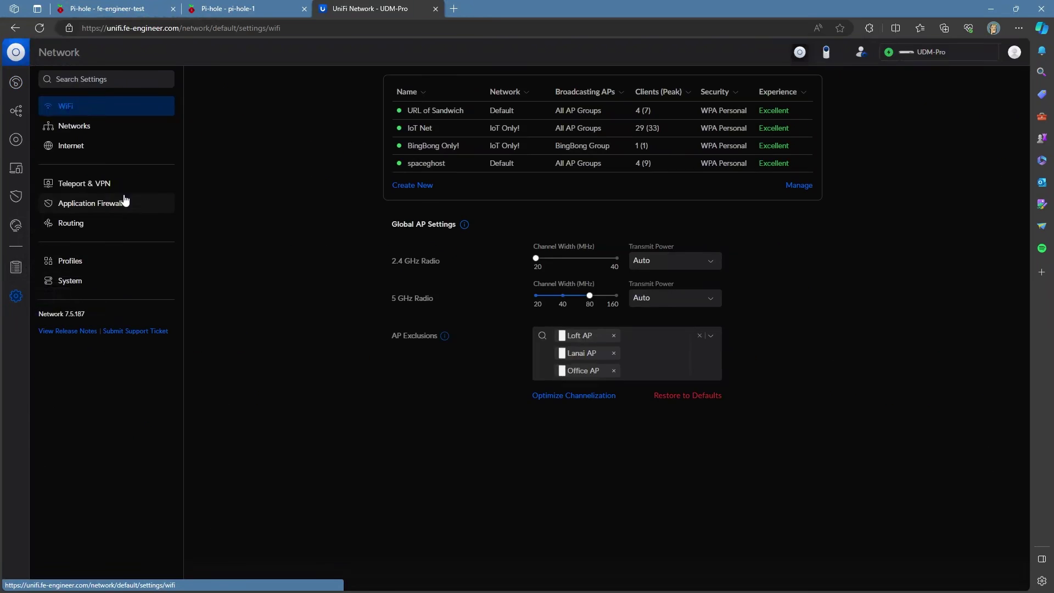
left_click(74, 126)
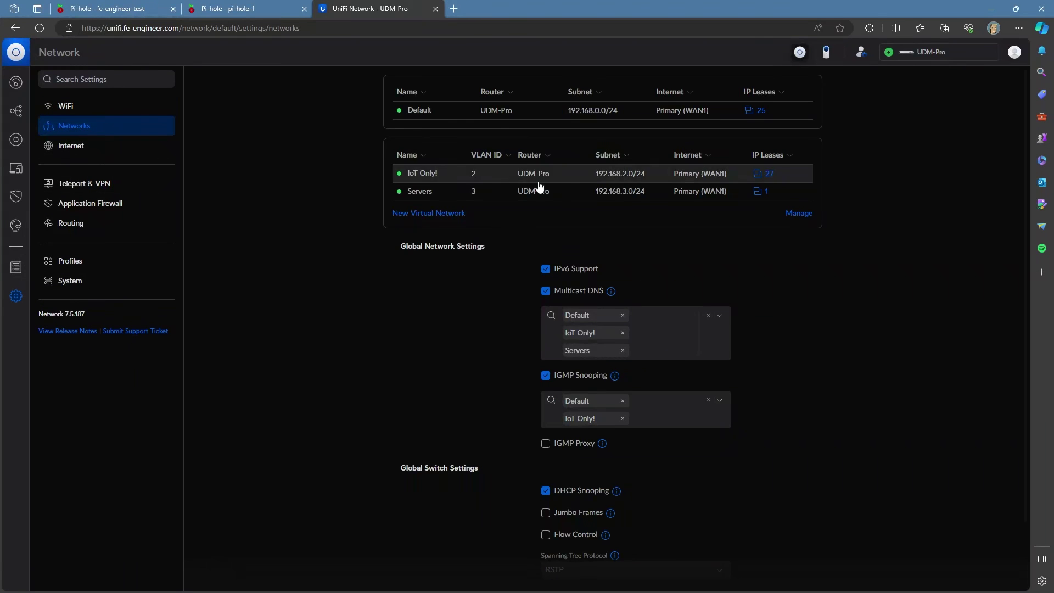
left_click(419, 112)
scroll(555, 351, "down", 2)
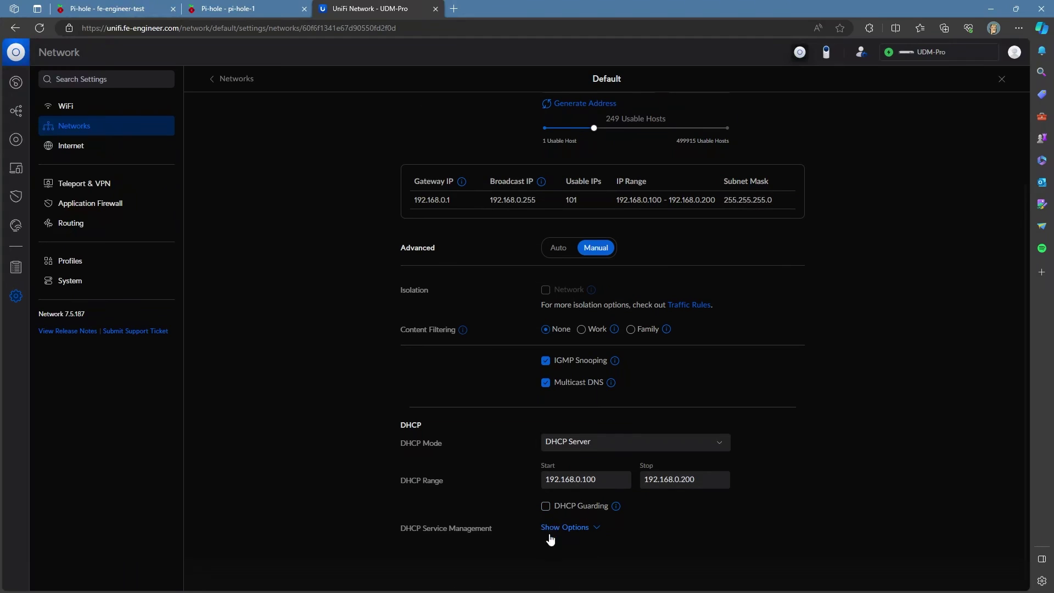
left_click(565, 527)
Step: Inspect the DHCP DNS server fields, 192.168.3.13 and 192.168.3.14, leaving them unchanged
scroll(853, 459, "down", 8)
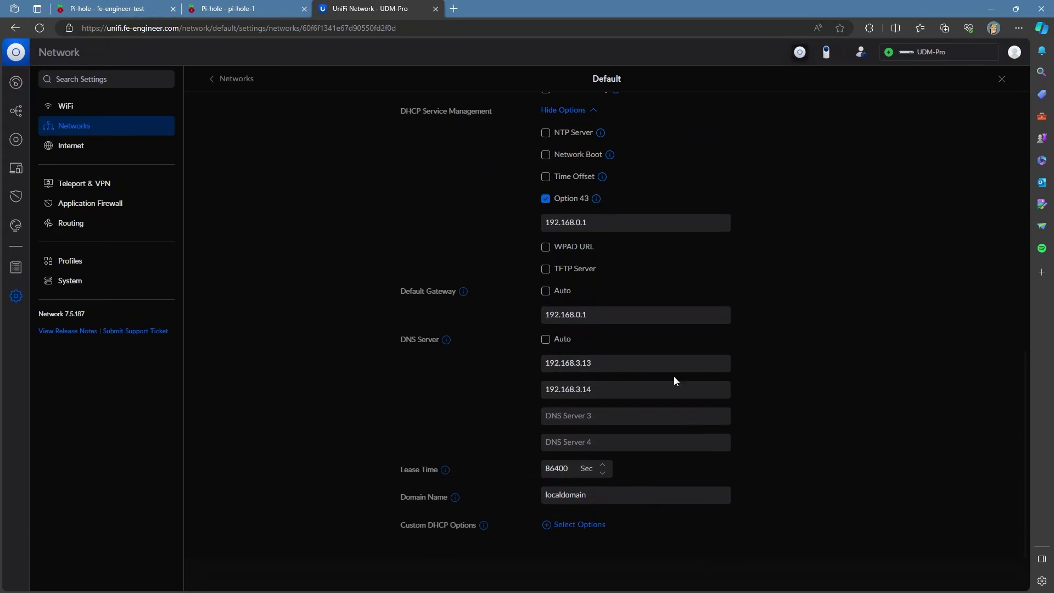
mouse_move(446, 343)
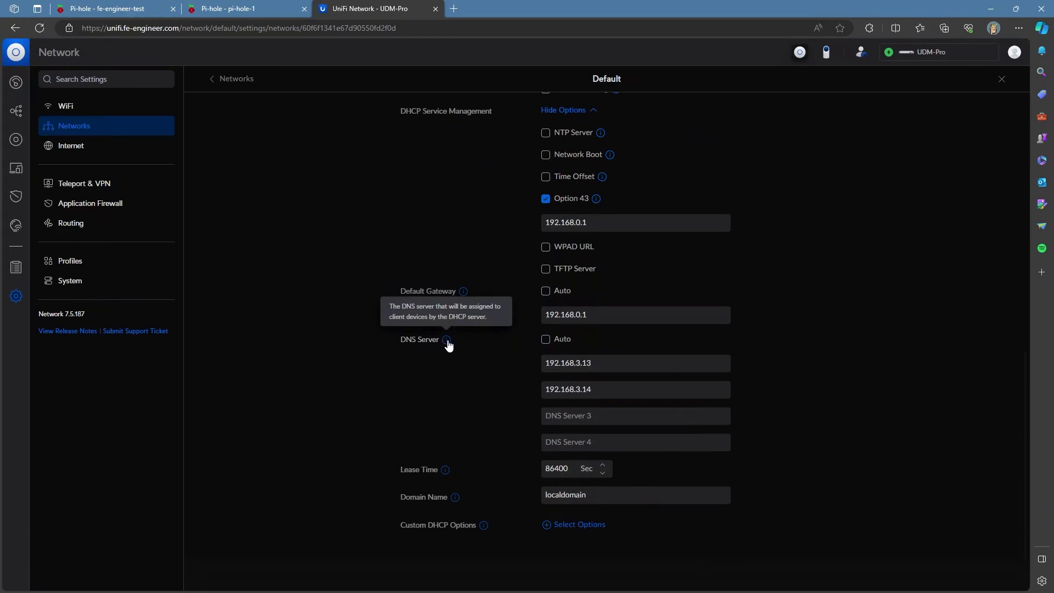
double_click(585, 363)
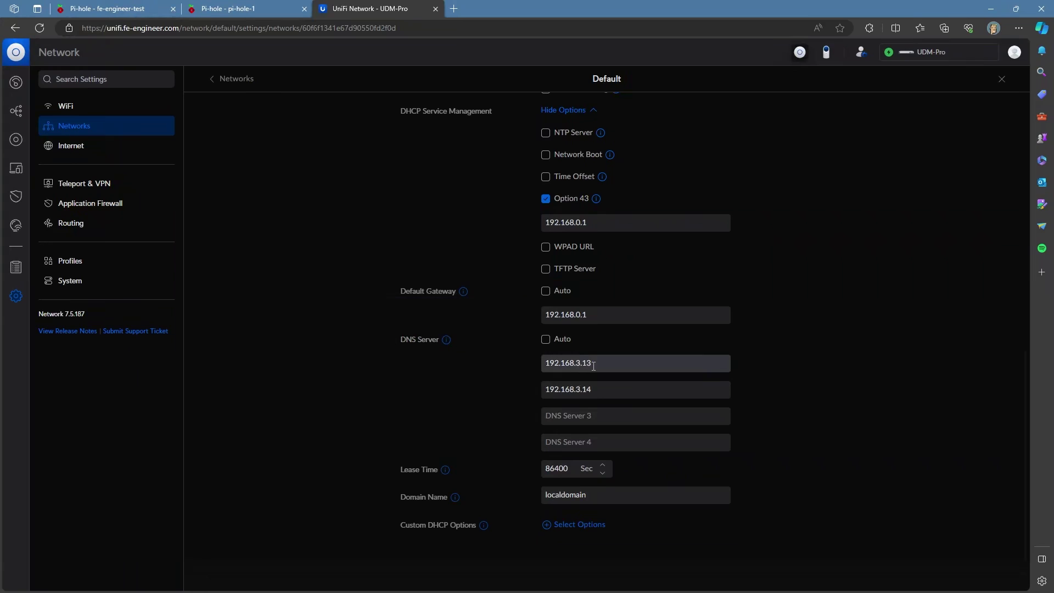
left_click(598, 388)
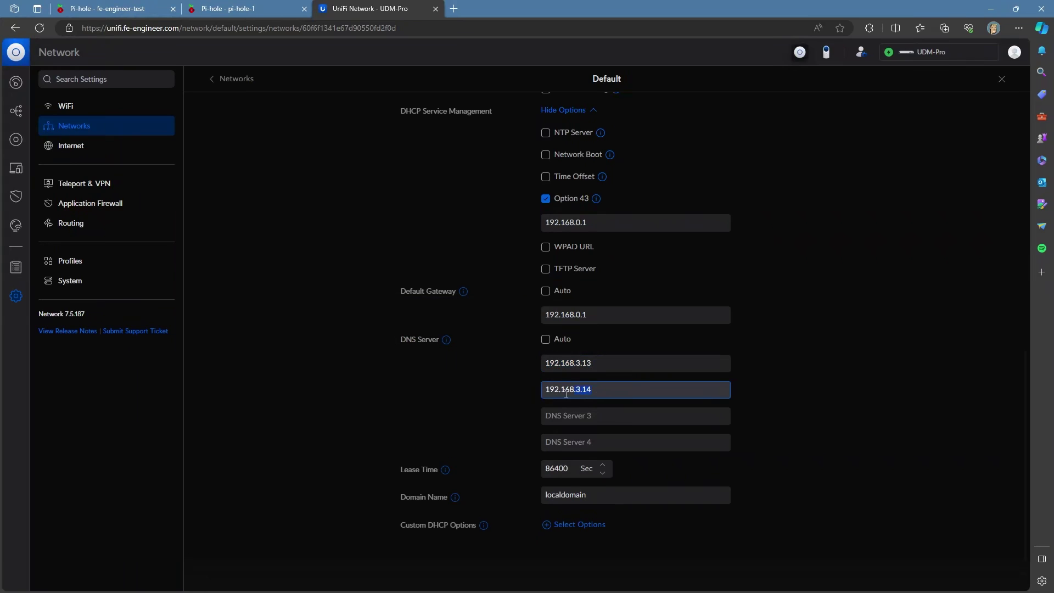
left_click_drag(559, 393, 525, 400)
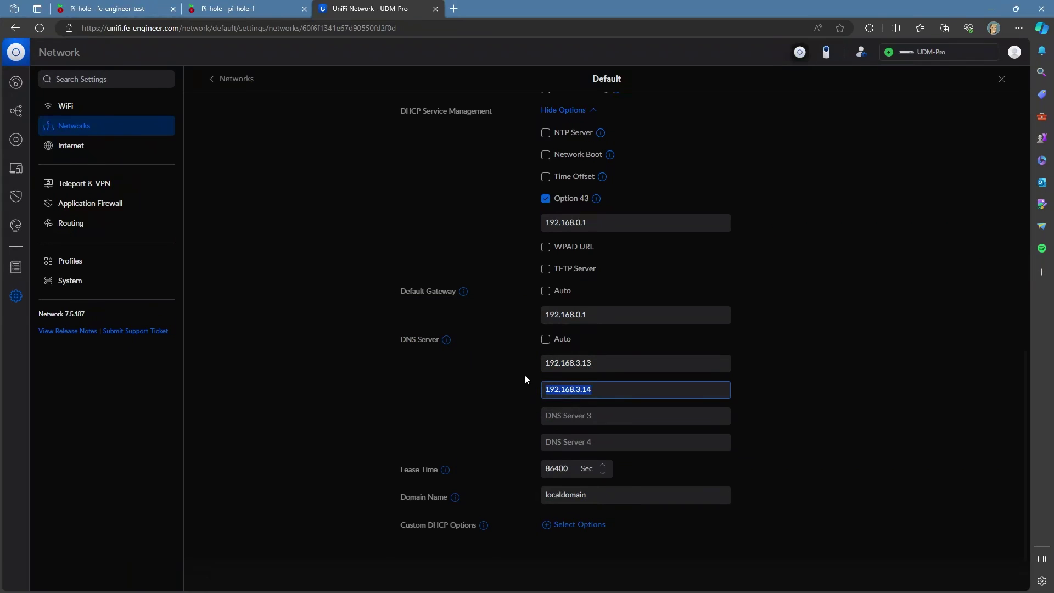
left_click(524, 378)
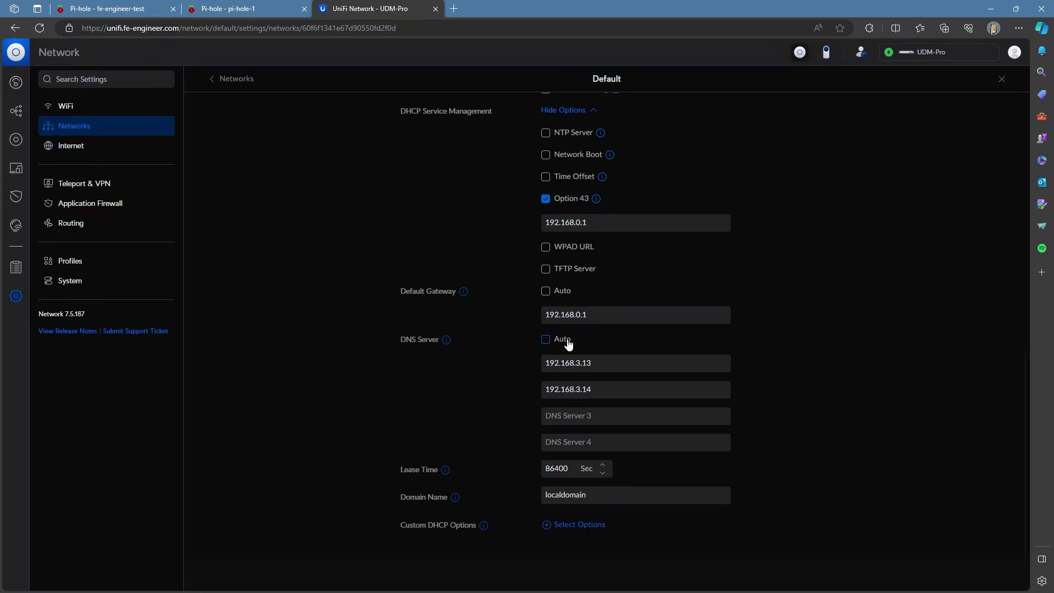
scroll(354, 268, "up", 10)
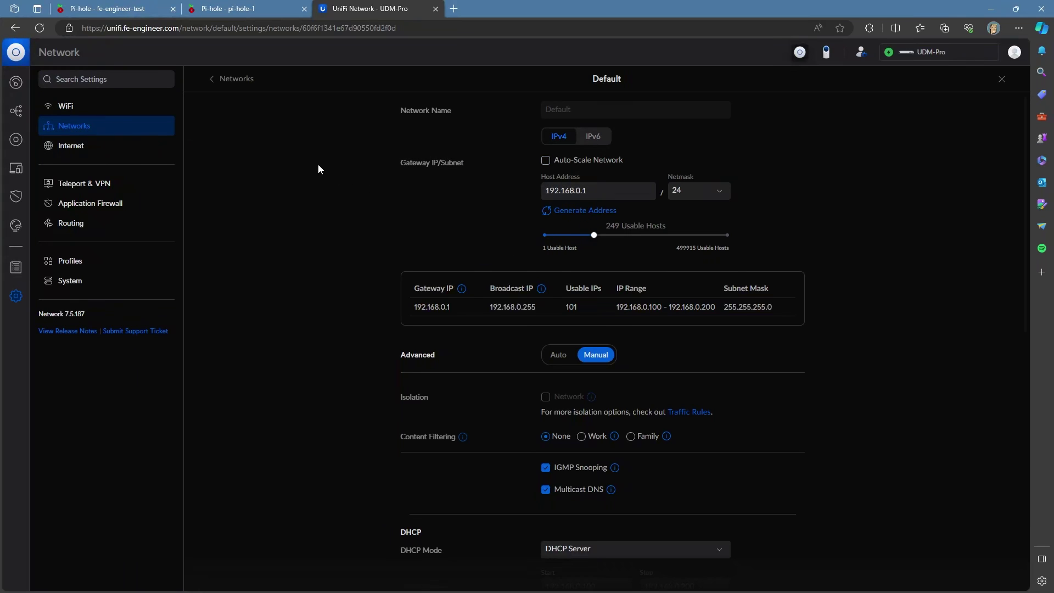
scroll(503, 371, "down", 8)
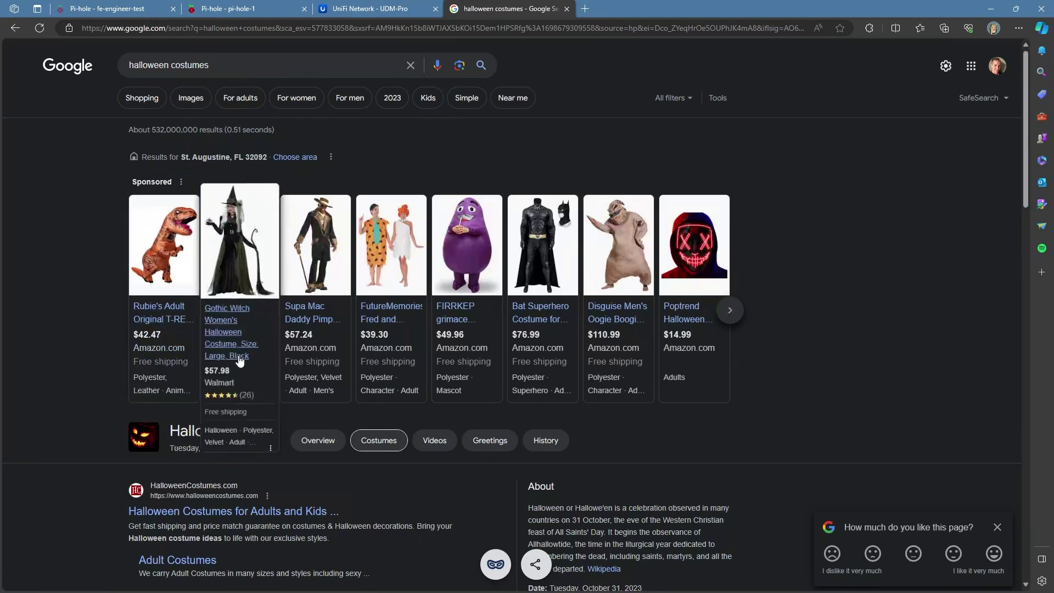
Step: Test a sponsored halloween costume ad, which fails to load, and close its tab
left_click(386, 312)
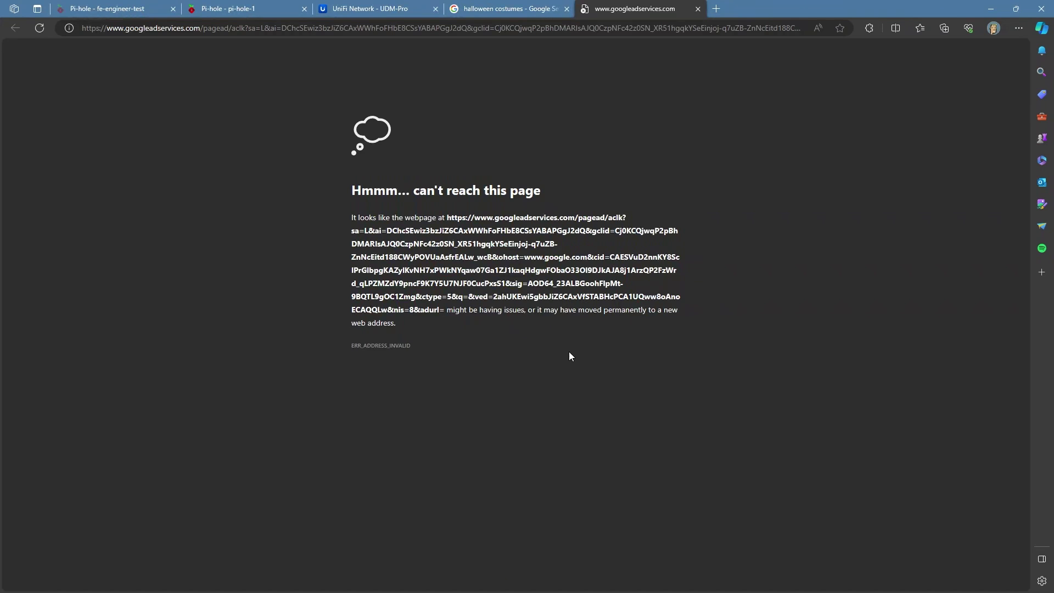
left_click(698, 9)
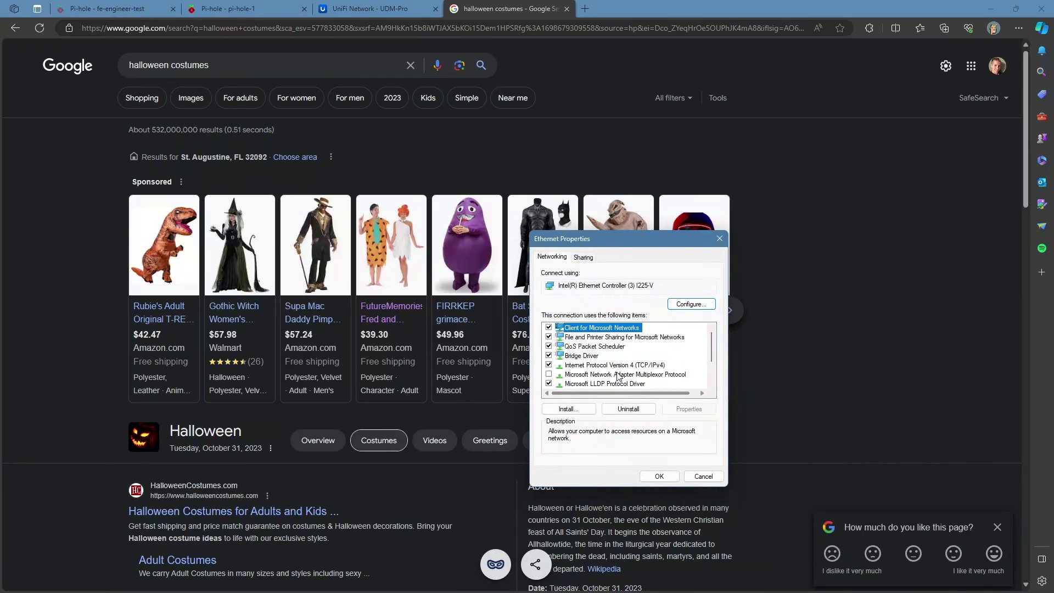
Step: Replace the adapter's IPv4 DNS servers with 8.8.8.8 preferred and 1.1.1.1 alternate
left_click(615, 365)
left_click(696, 409)
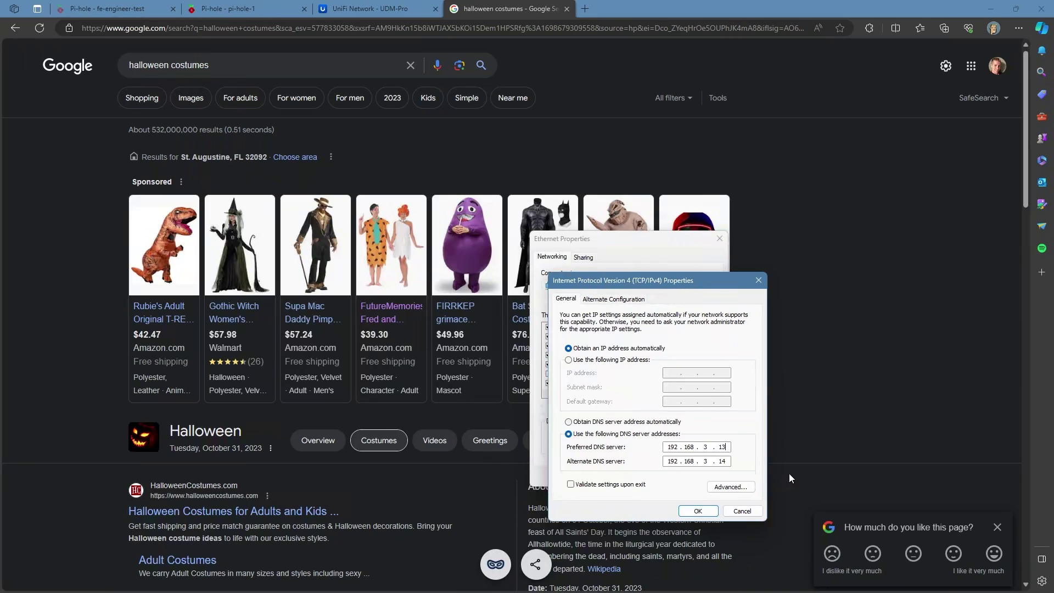
key("BackSpace")
key("shift+Tab")
key("Tab")
key("BackSpace")
key("Tab")
key("BackSpace")
type("8.8.8.81.1.1.1")
mouse_move(383, 318)
Step: Cancel the IPv4 DNS change, close Ethernet Properties, and return to the Pi-hole DNS settings
left_click(742, 511)
key("Escape")
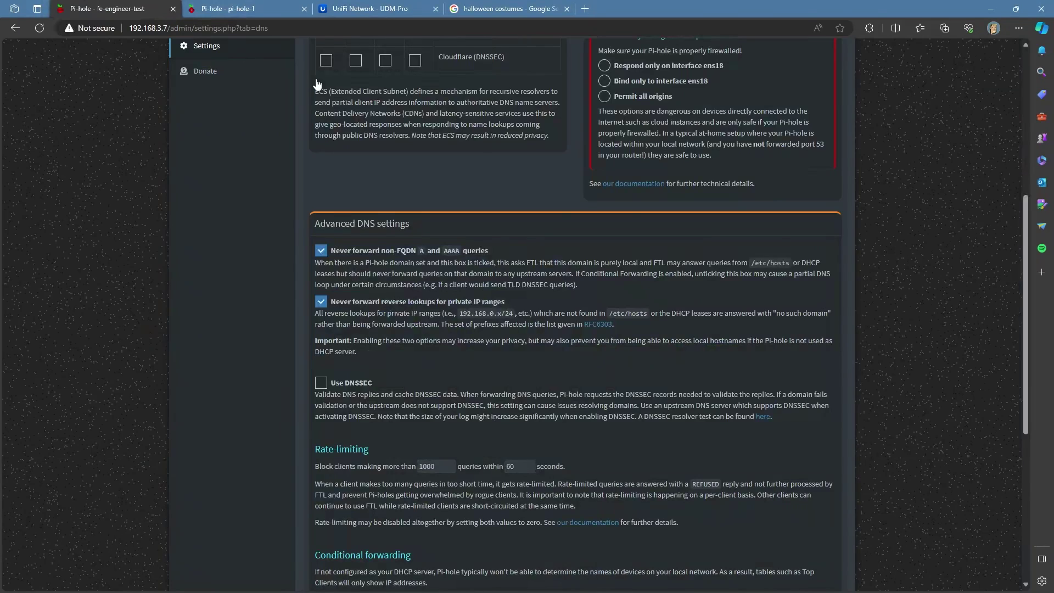
left_click(137, 8)
scroll(472, 302, "up", 5)
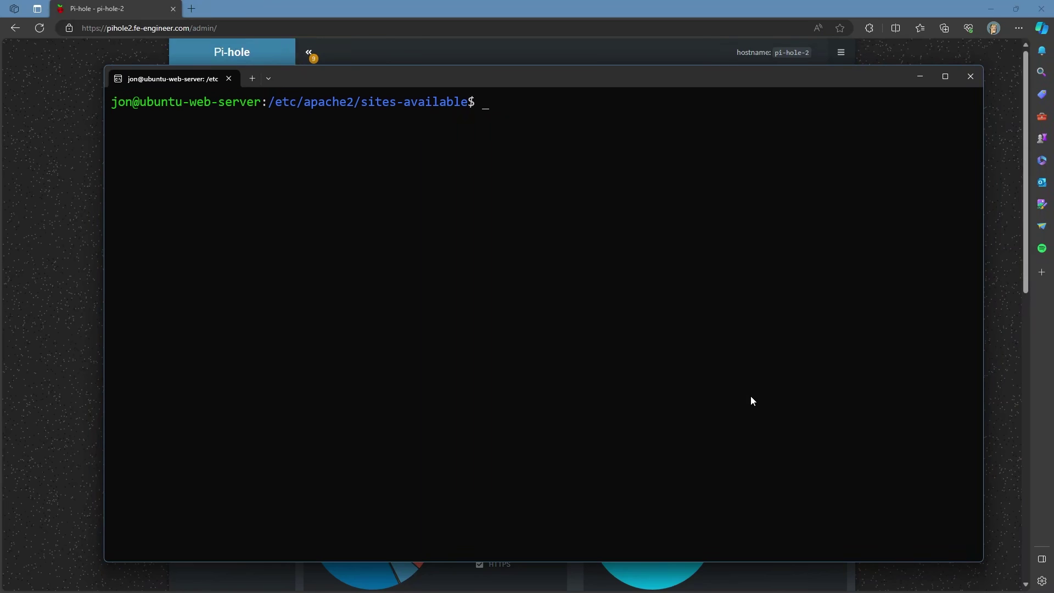
Step: Reopen pihole-le-ssl.conf with sudo nano and highlight the ProxyPass and ProxyPassReverse lines
key("Up")
key("Up")
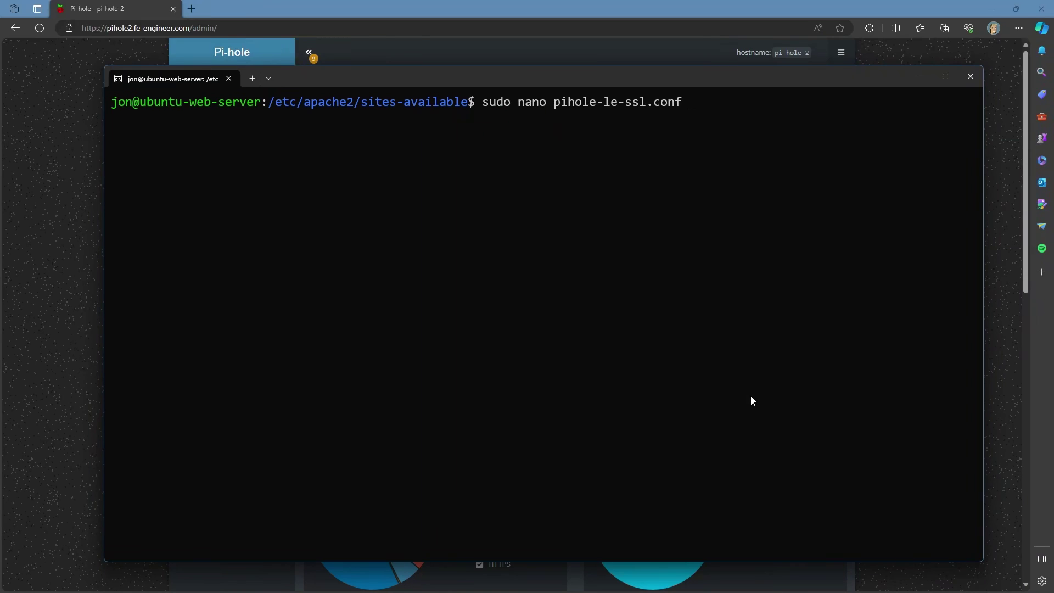
key("Return")
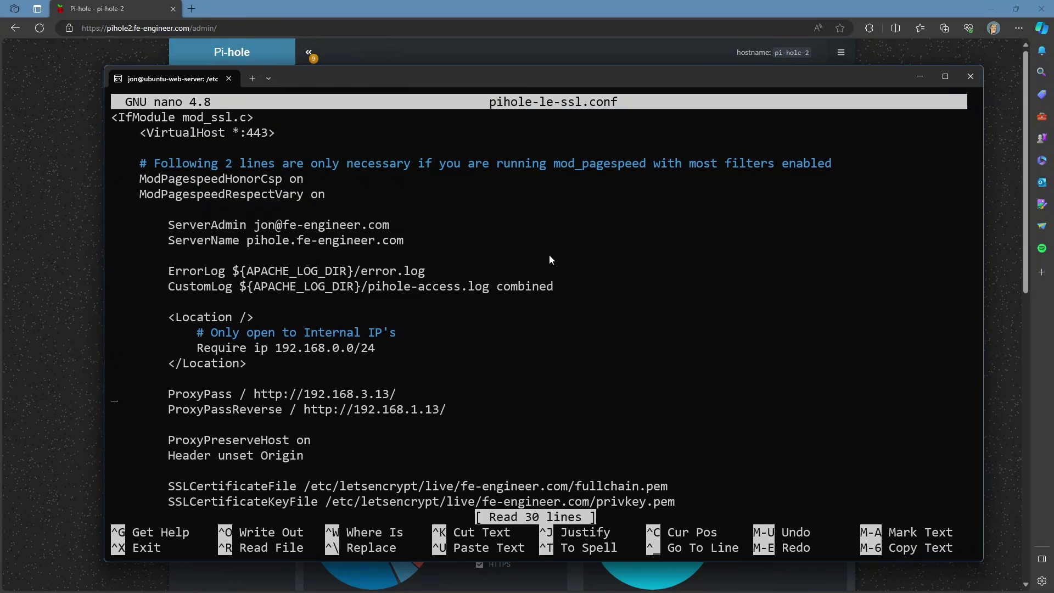
key("shift+Down")
key("shift+Down")
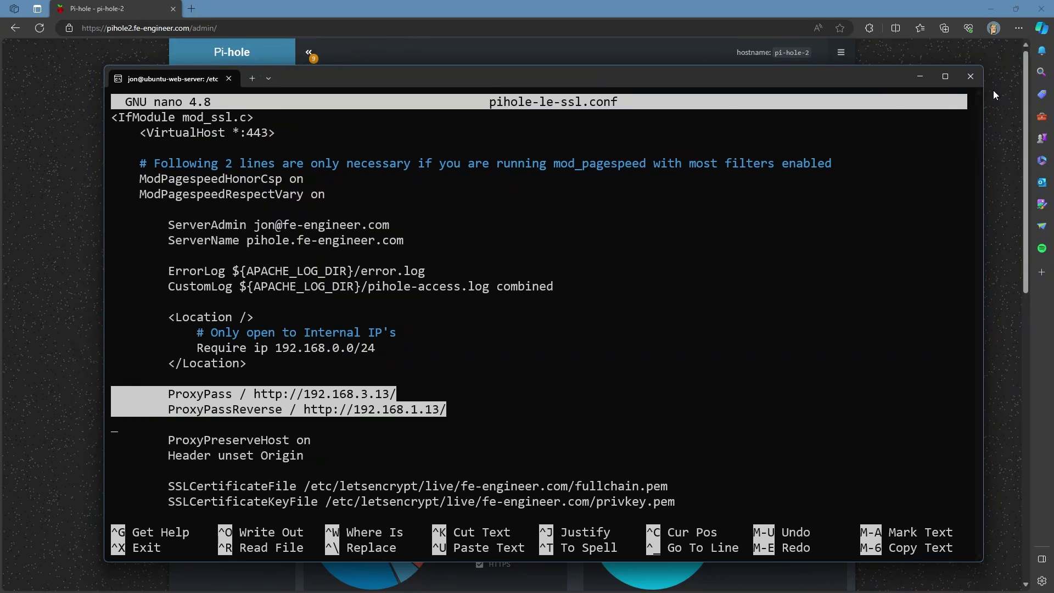
Step: Minimize the terminal and change the address from pihole2 to pihole.fe-engineer.com to load pi-hole-1
left_click(928, 80)
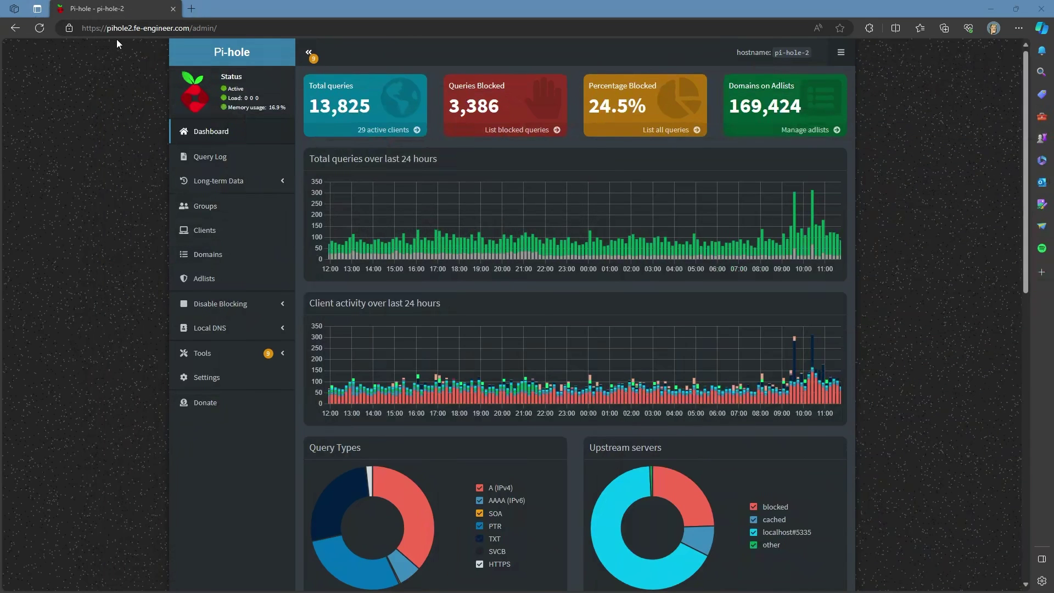
left_click(125, 28)
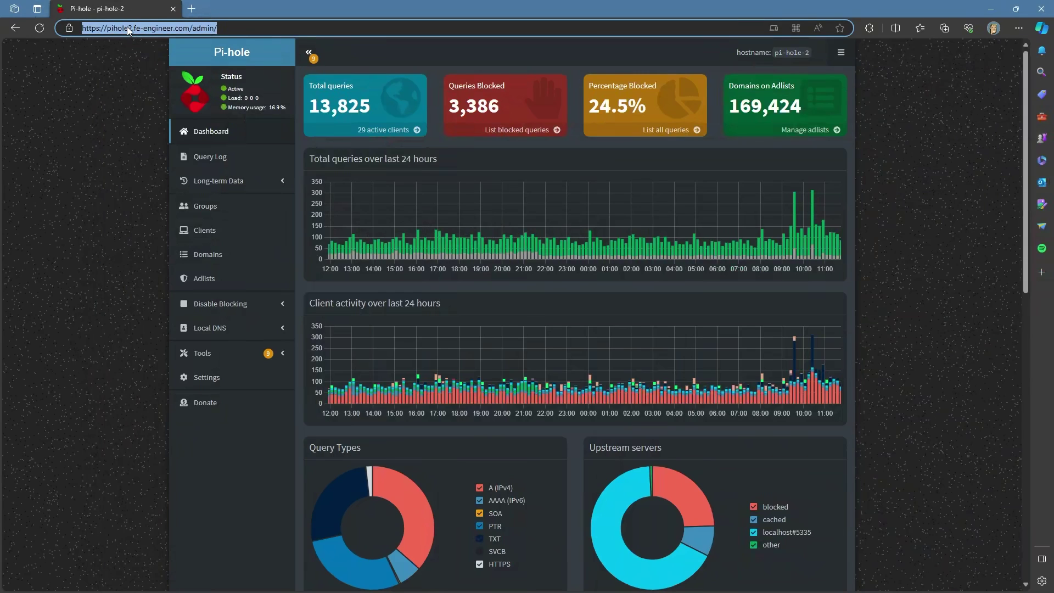
double_click(126, 28)
left_click(132, 30)
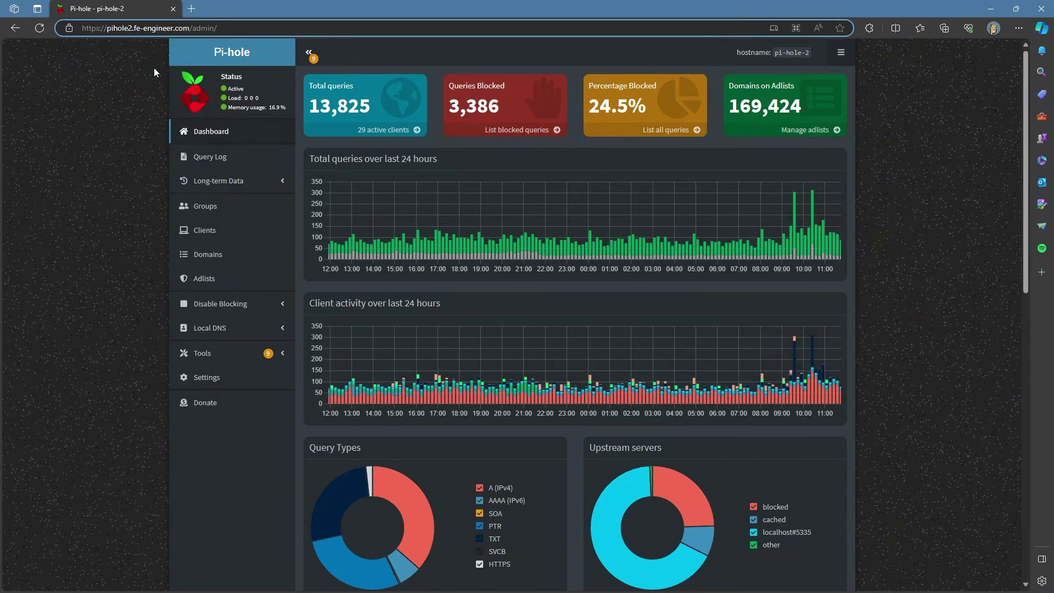
key("BackSpace")
key("Return")
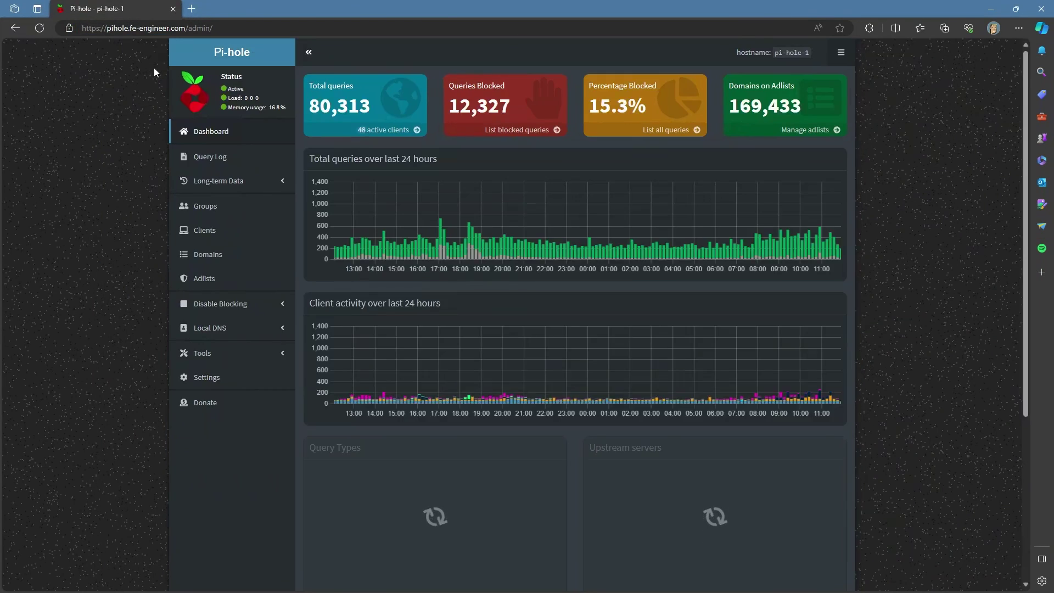